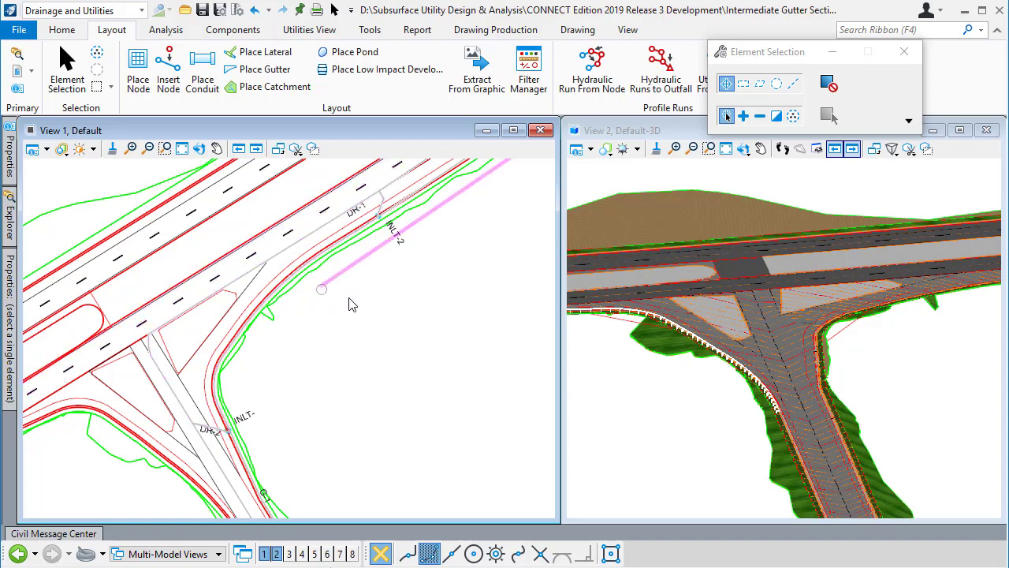
- Place a gutter from inlet INLT-2 to inlet INLT- using the Using Trace Slope method and the From Terrain feature definition
left_click(514, 131)
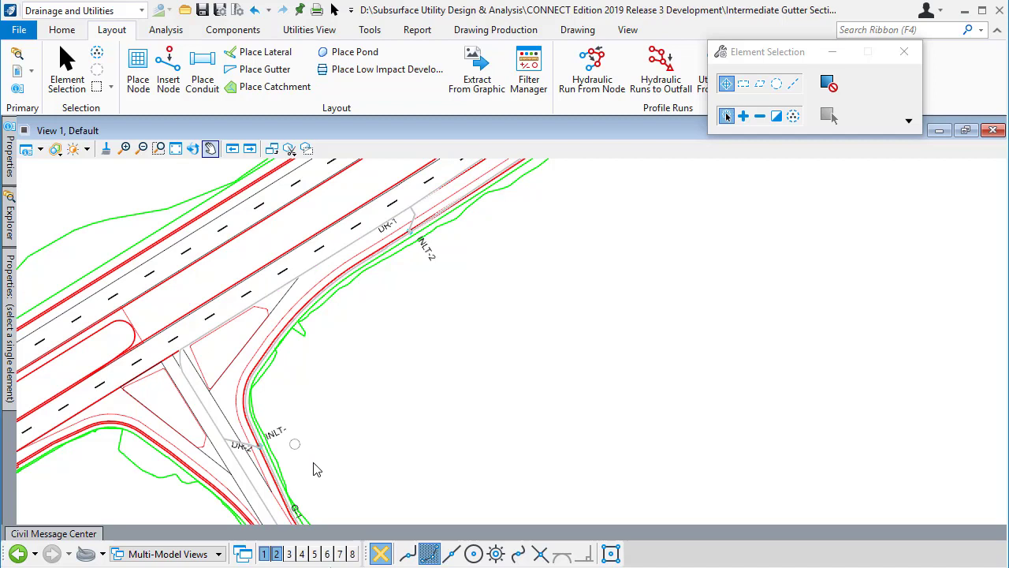
left_click(271, 71)
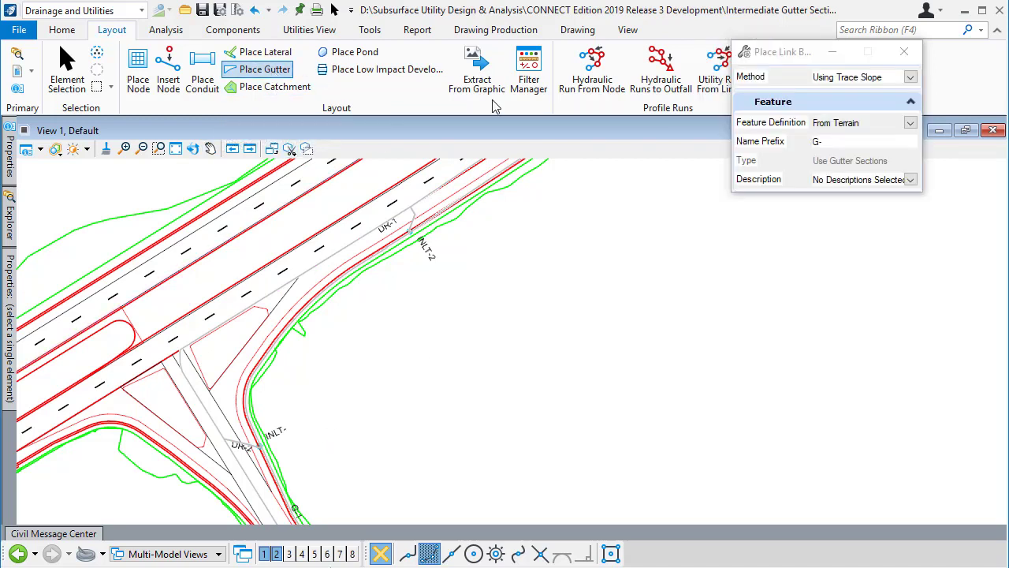
left_click(911, 77)
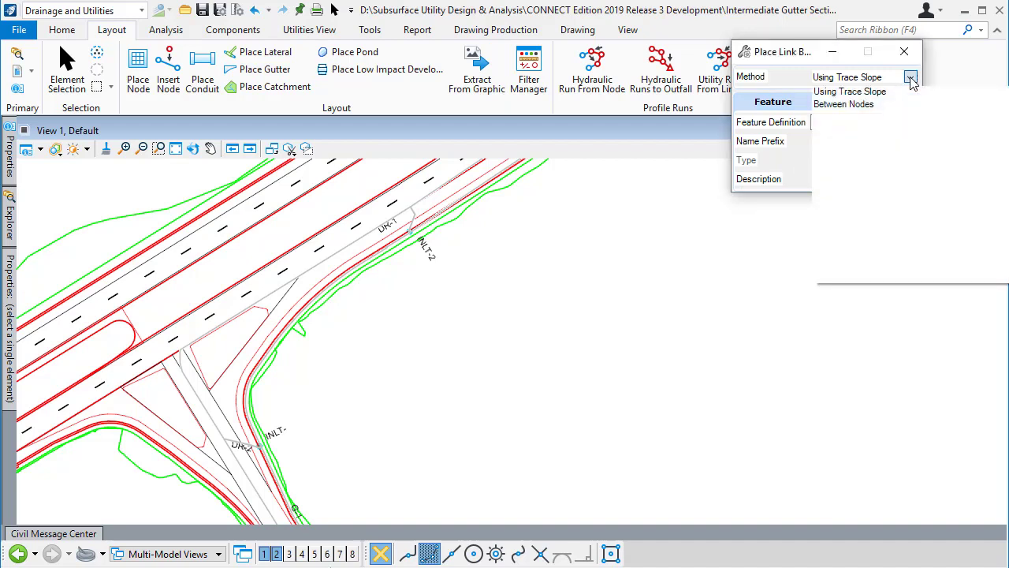
left_click(852, 92)
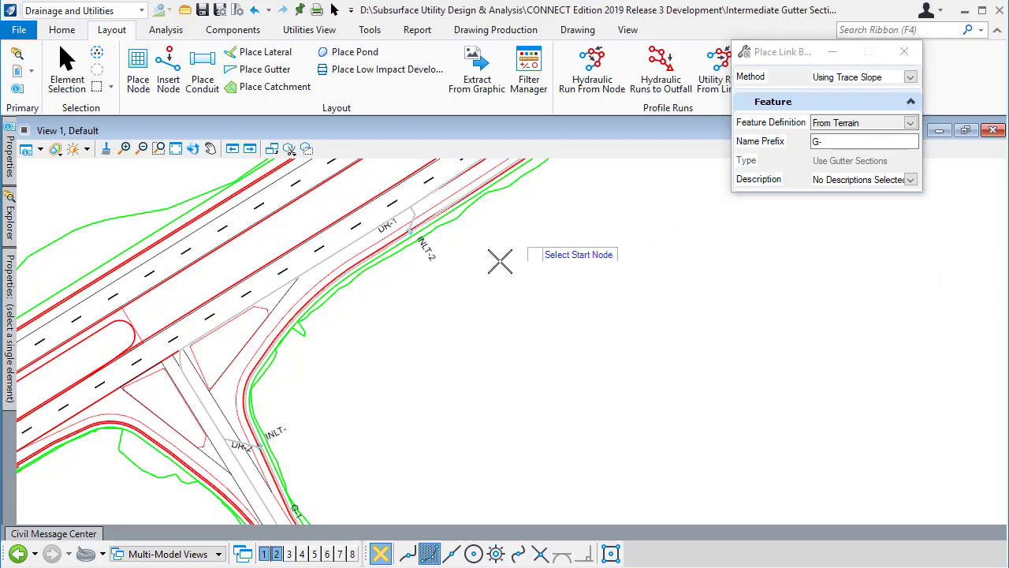
scroll(402, 231, "up", 5)
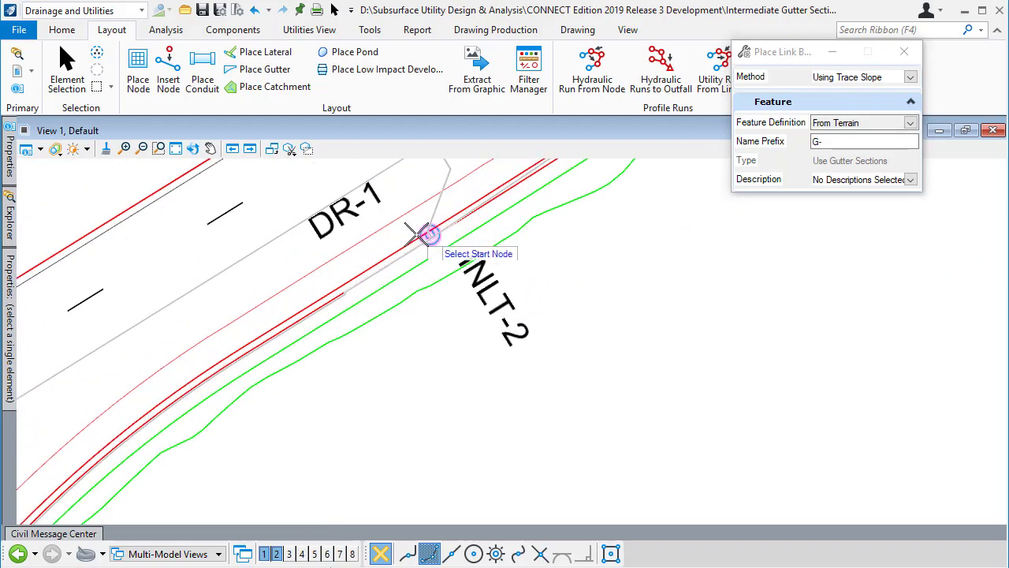
left_click(425, 234)
mouse_move(363, 366)
middle_mouse_down()
mouse_move(352, 383)
mouse_move(504, 231)
mouse_move(360, 417)
mouse_move(389, 305)
mouse_move(345, 345)
middle_mouse_up()
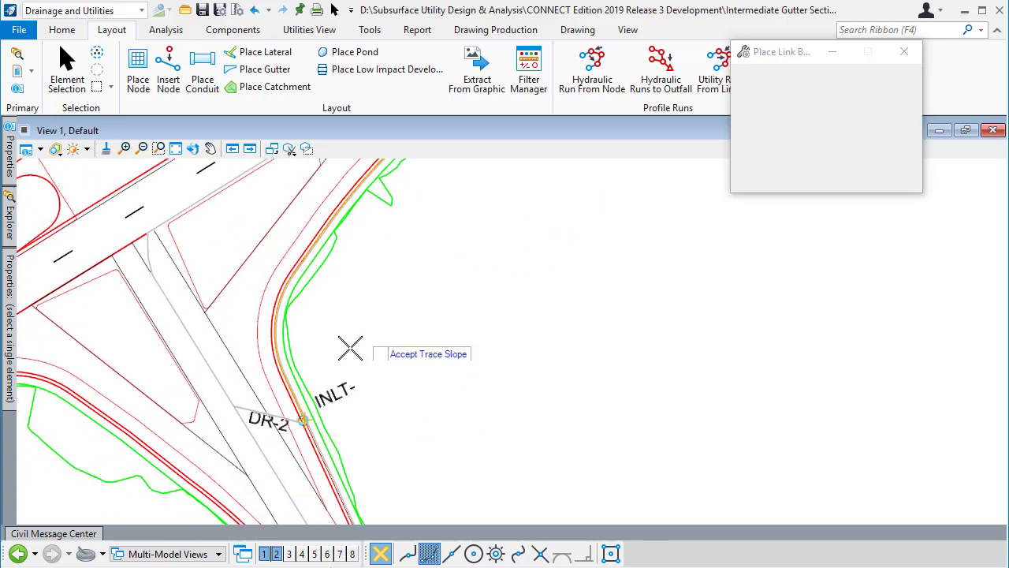
scroll(387, 387, "up", 2)
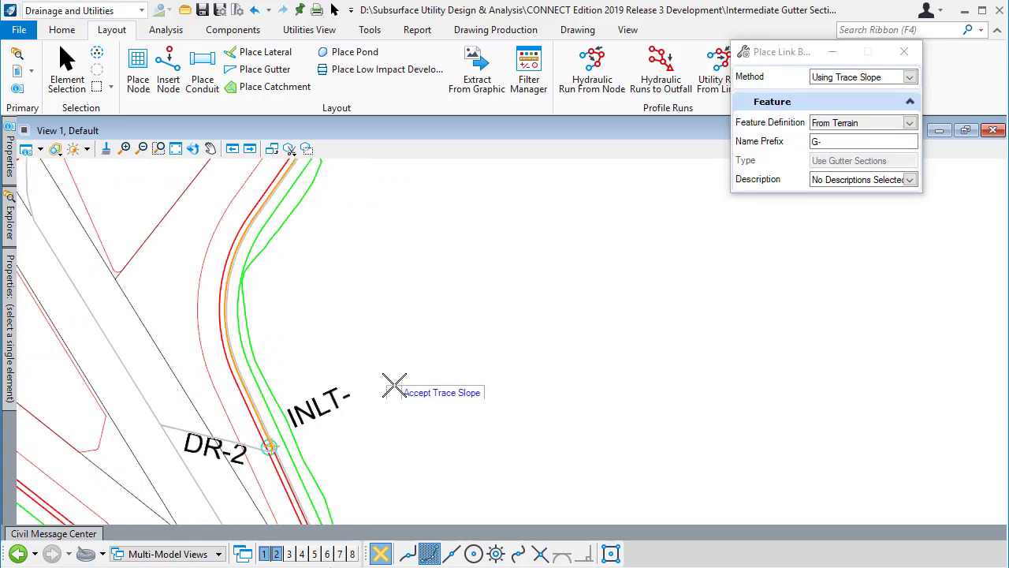
middle_click_drag(396, 387, 435, 339)
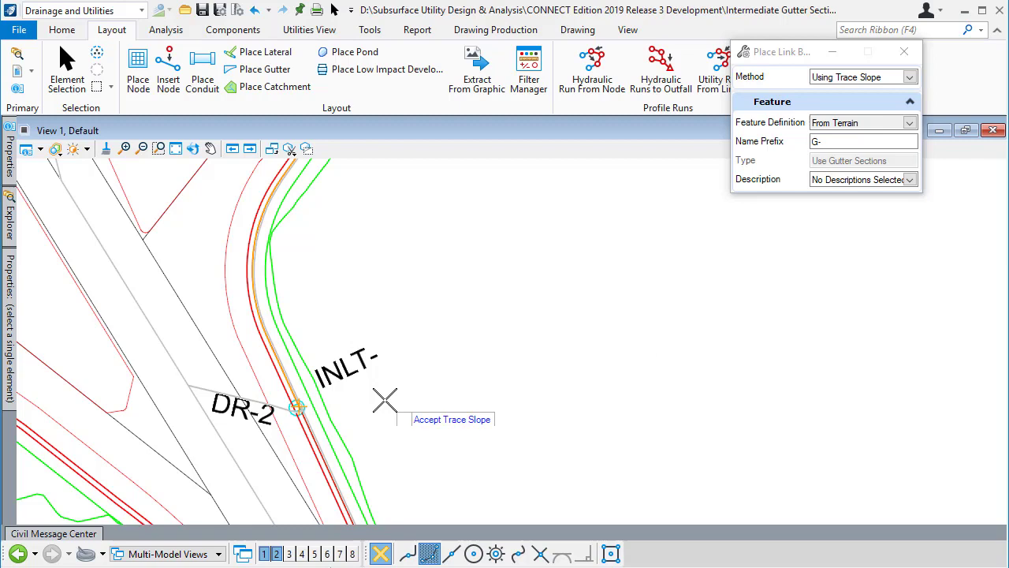
left_click(386, 399)
scroll(410, 376, "down", 2)
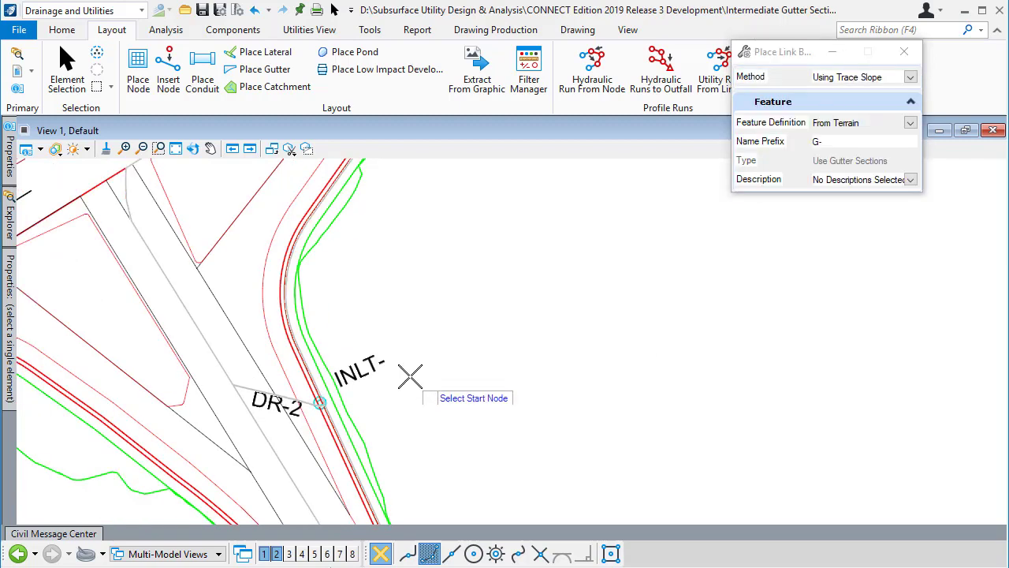
scroll(454, 468, "up", 2)
scroll(405, 356, "down", 2)
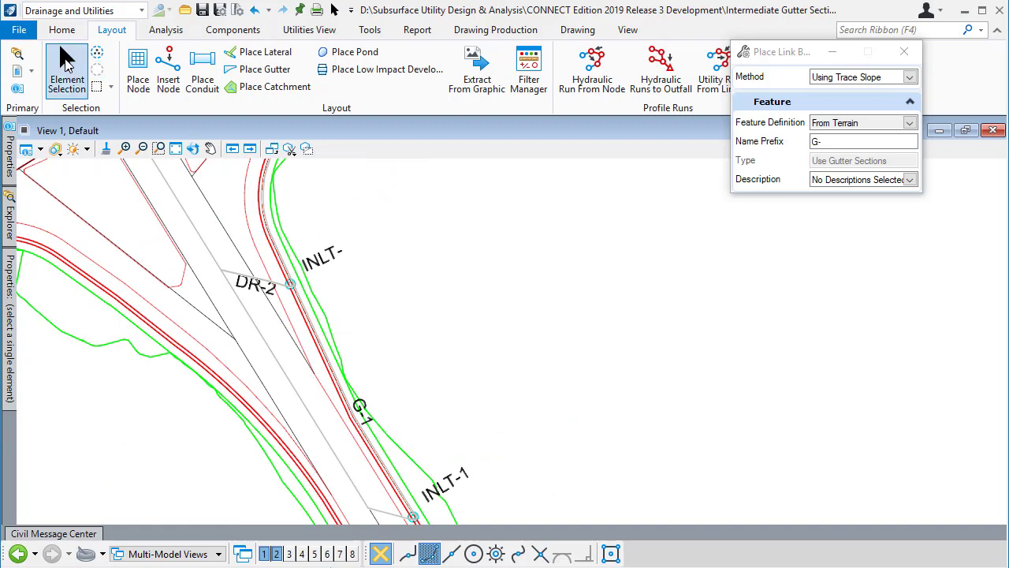
left_click(67, 63)
- Compute the Base Analysis hydraulic scenario
left_click(166, 32)
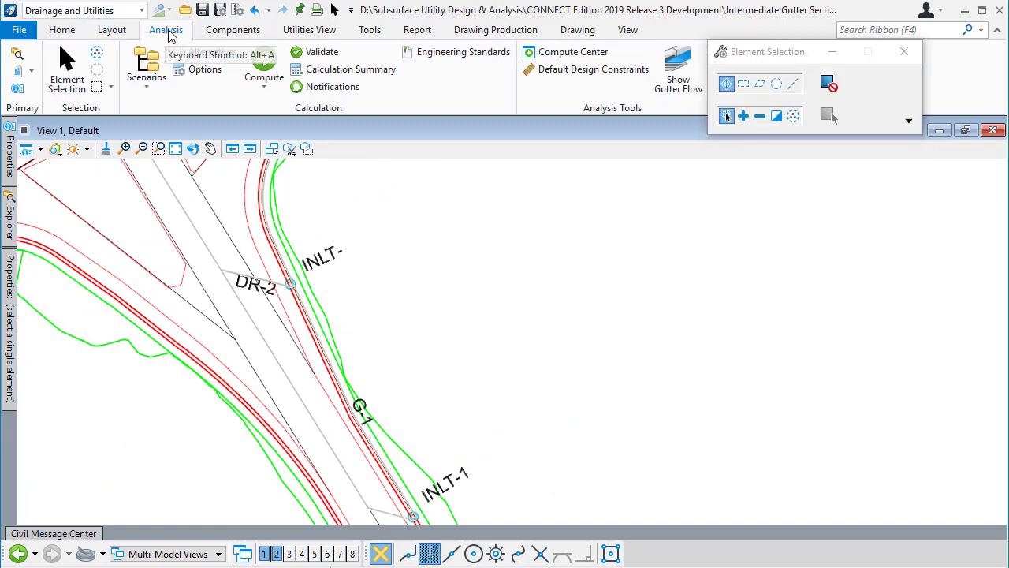
left_click(148, 63)
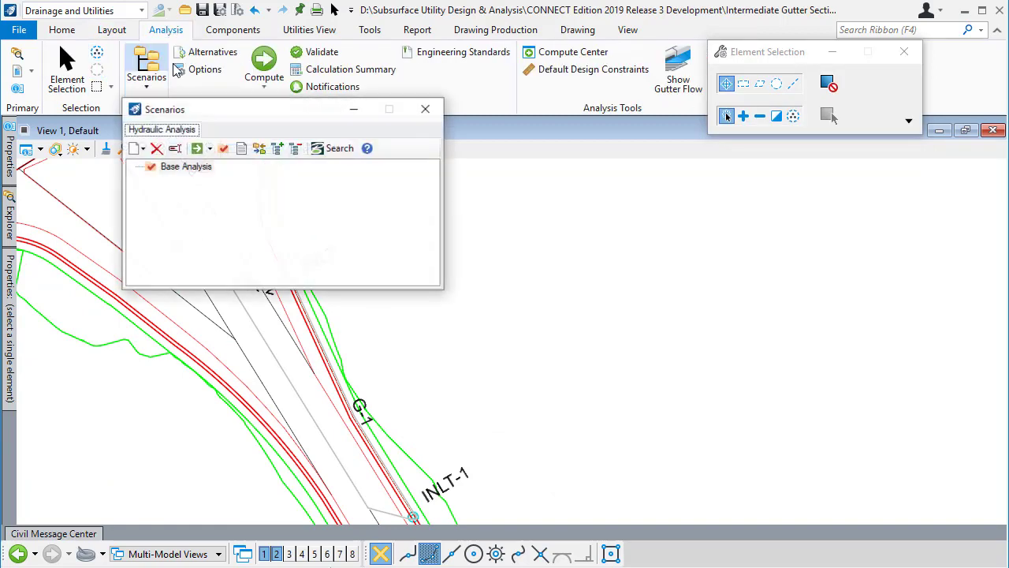
left_click(198, 150)
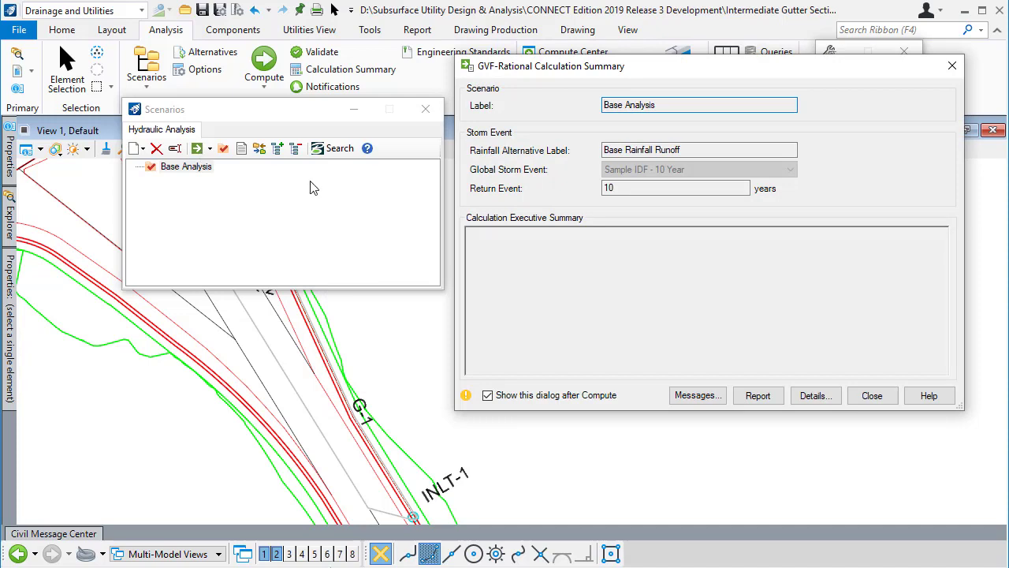
- Examine the capture efficiency, gutter depth and spread of the inlets in the detailed calculation summary, and close the results and scenario list
left_click(814, 396)
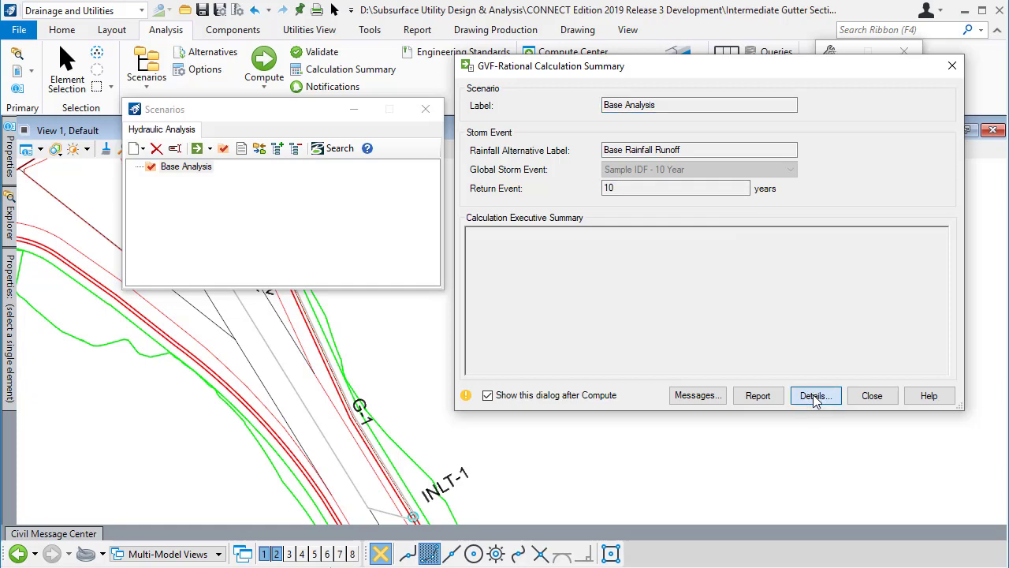
left_click(719, 186)
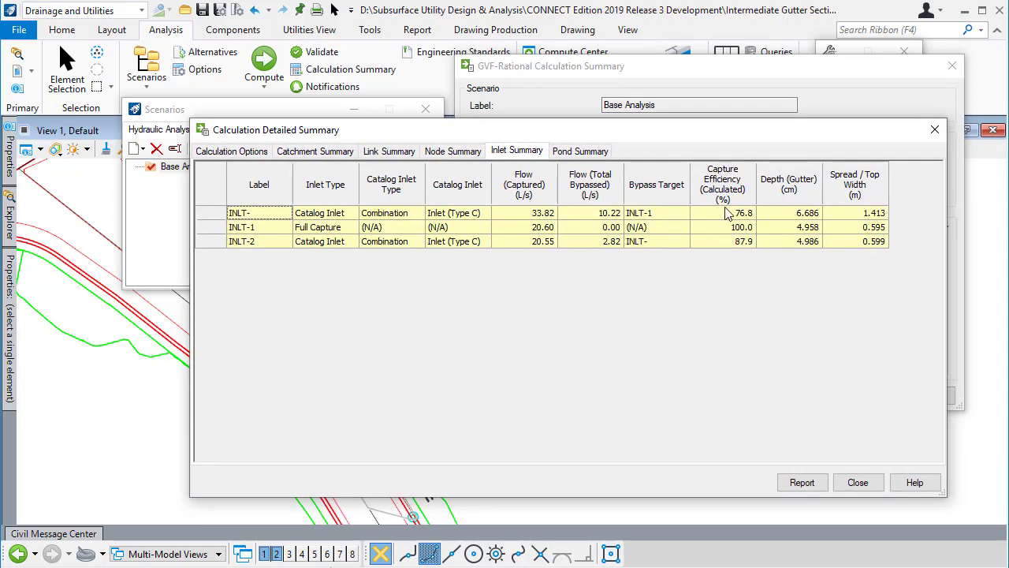
left_click(726, 213)
left_click(728, 227)
left_click(730, 241)
left_click(787, 214)
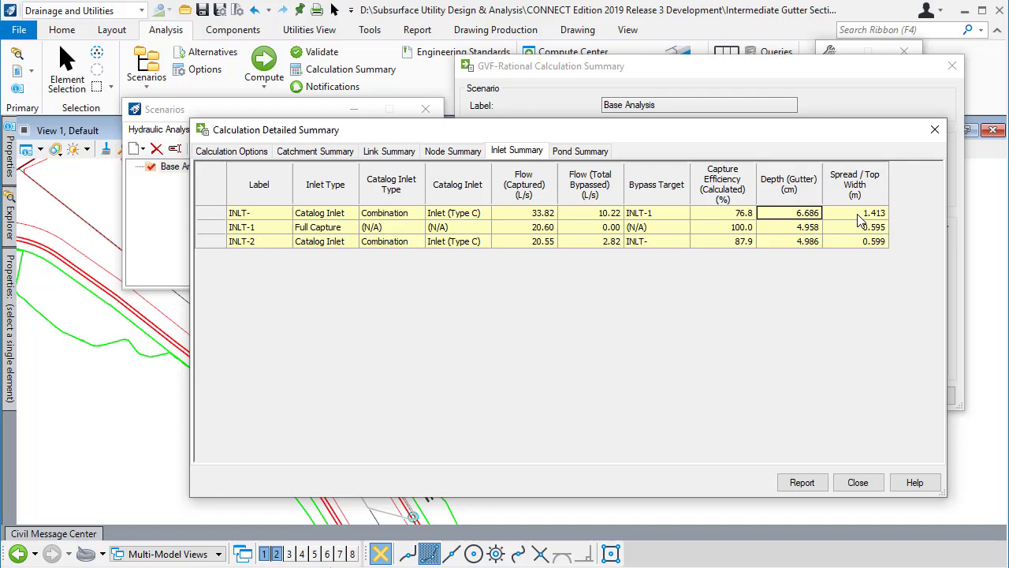
left_click(857, 215)
left_click(858, 227)
left_click(859, 484)
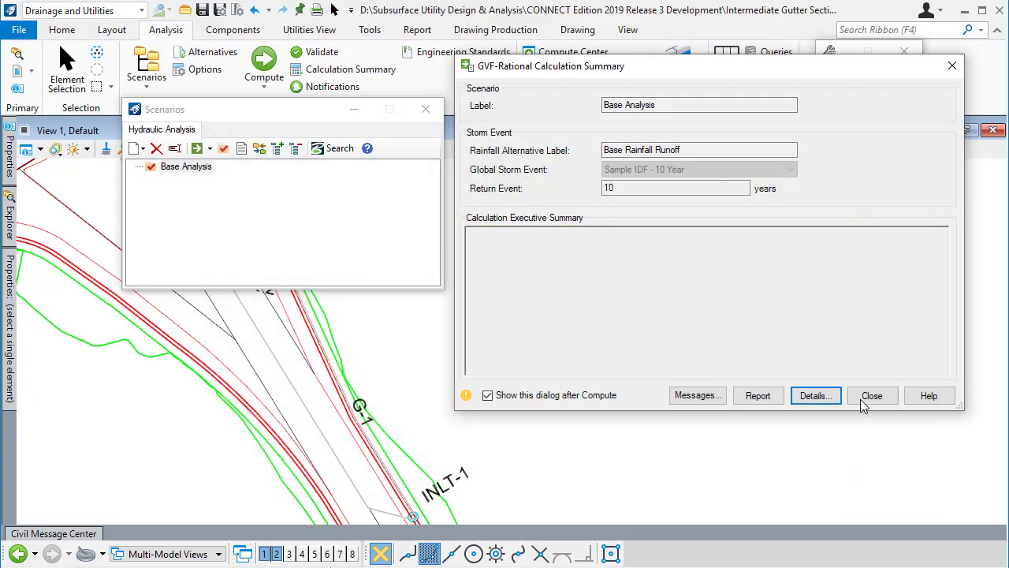
key("Escape")
left_click(425, 108)
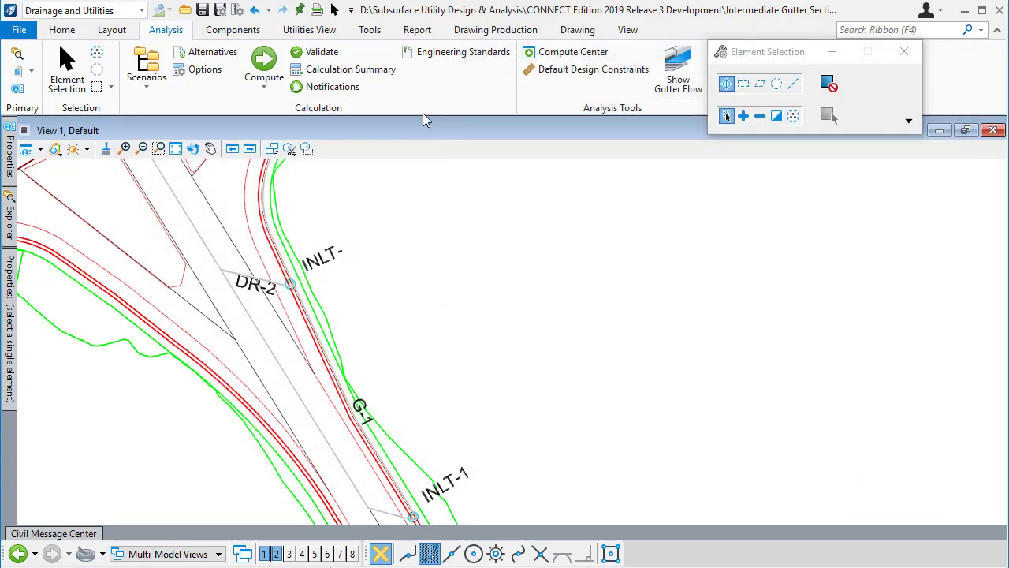
- Turn off the display of the SU-Mainline-Corridor-Stage4-Training-Project.dgn reference
left_click(17, 72)
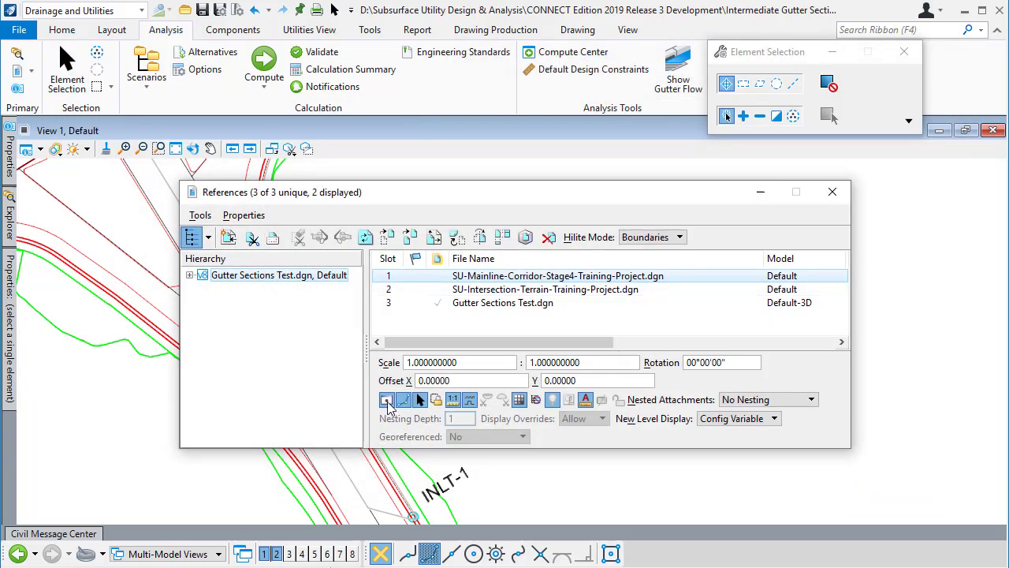
left_click(435, 277)
left_click(832, 191)
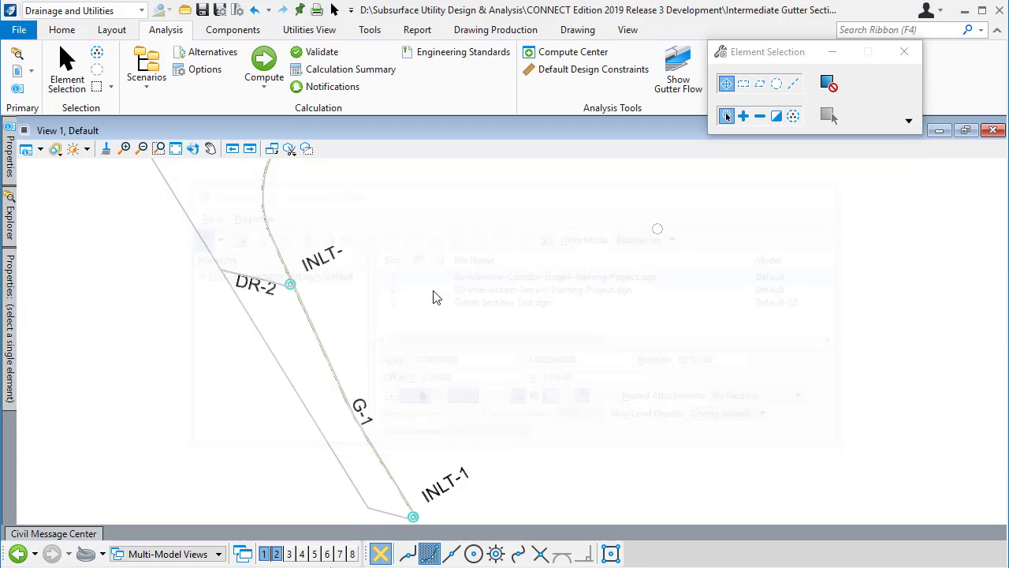
- Open the Gutter Sections collection of the gutter between INLT-2 and INLT-
scroll(260, 219, "up", 5)
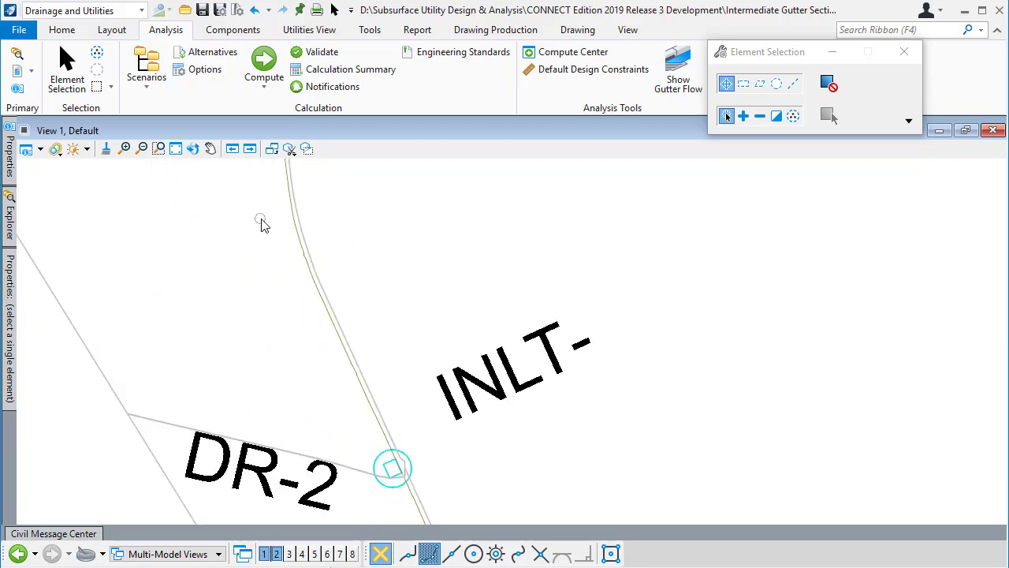
left_click(304, 262)
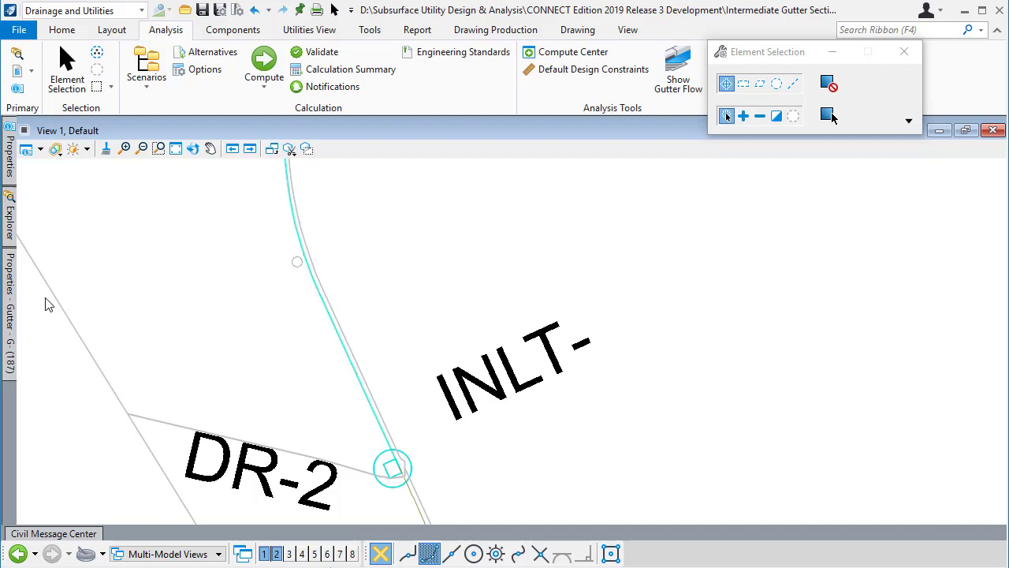
mouse_move(12, 296)
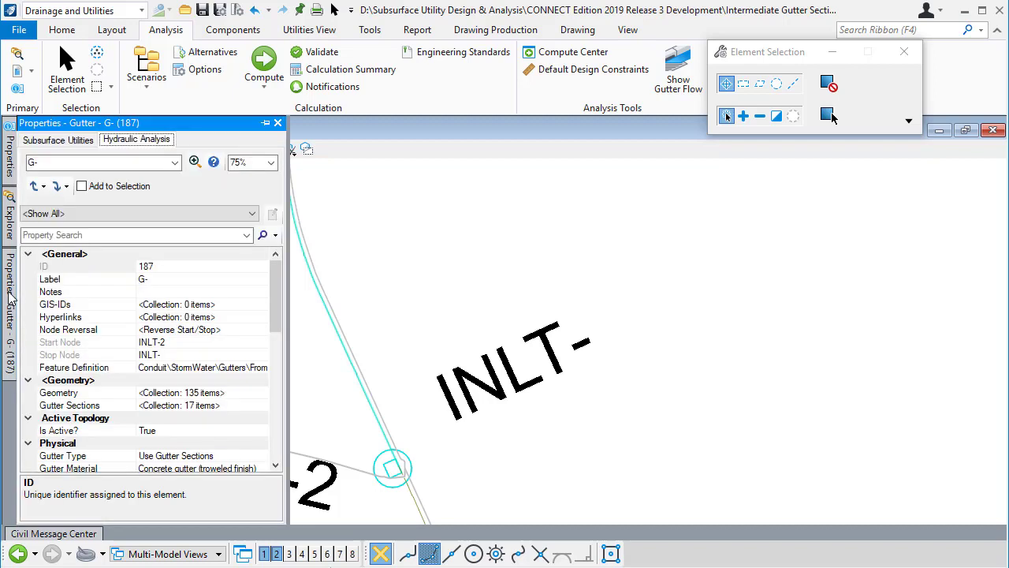
left_click(240, 393)
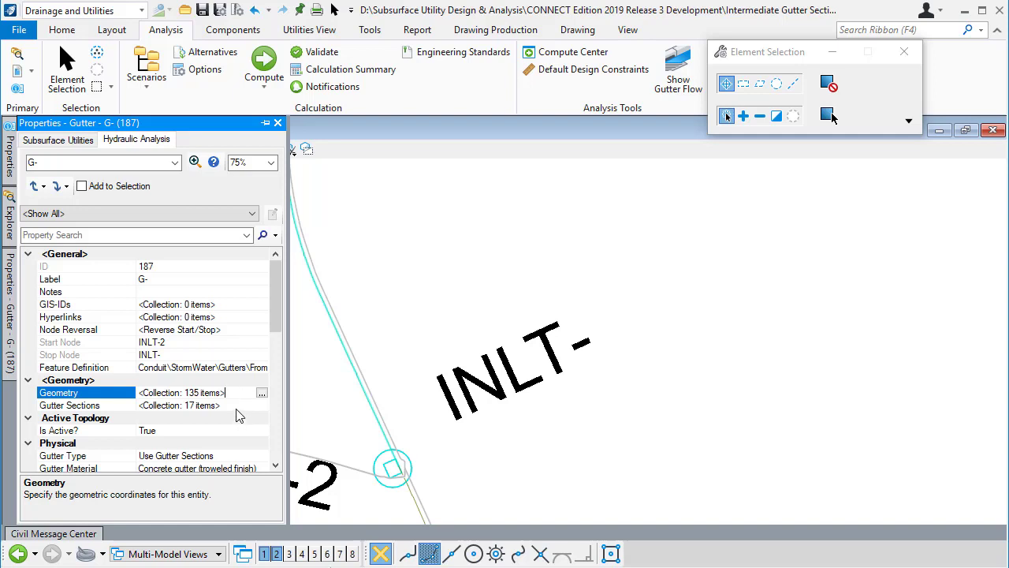
left_click(235, 406)
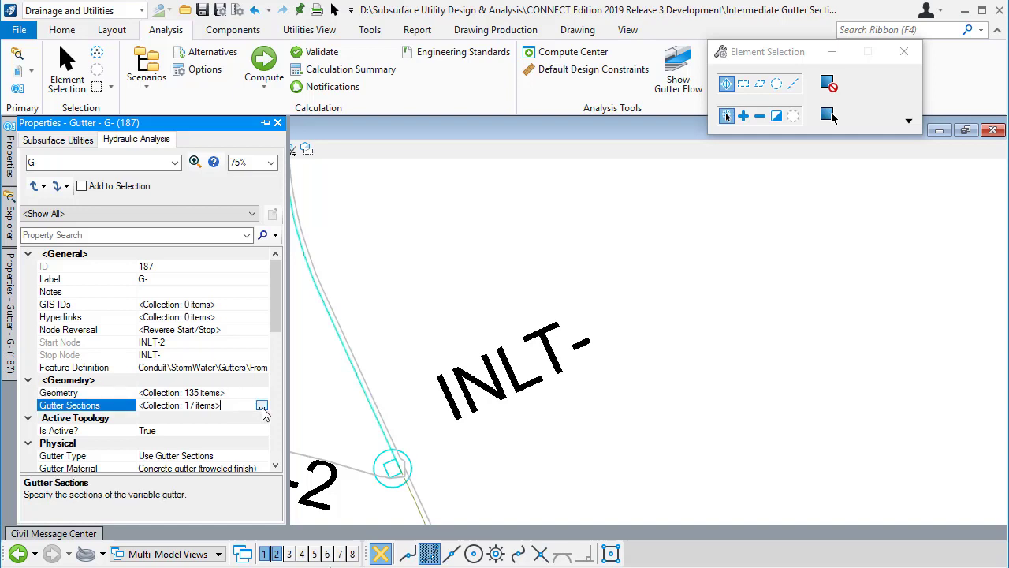
left_click(262, 405)
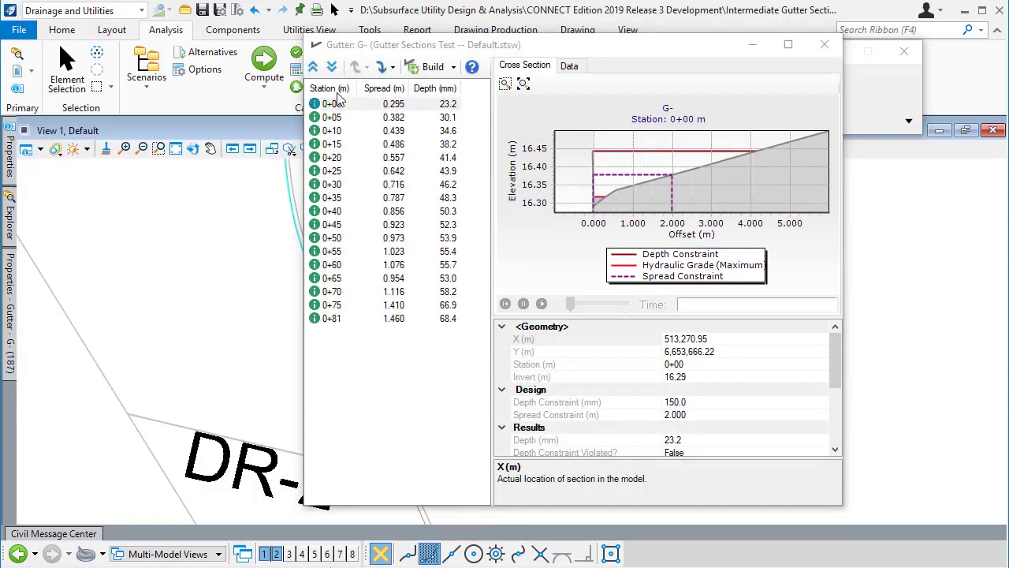
- Examine the gutter's cross sections at stations 0+05, 0+10, 0+15, 0+40, 0+50 and 0+65, including the hydraulic results at 0+65
left_click(335, 118)
left_click(335, 130)
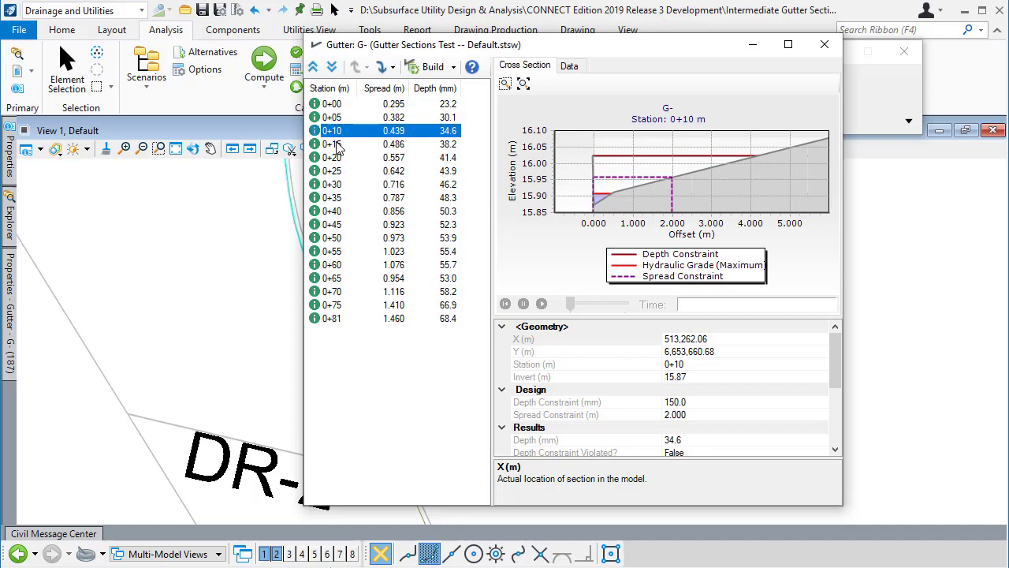
left_click(335, 144)
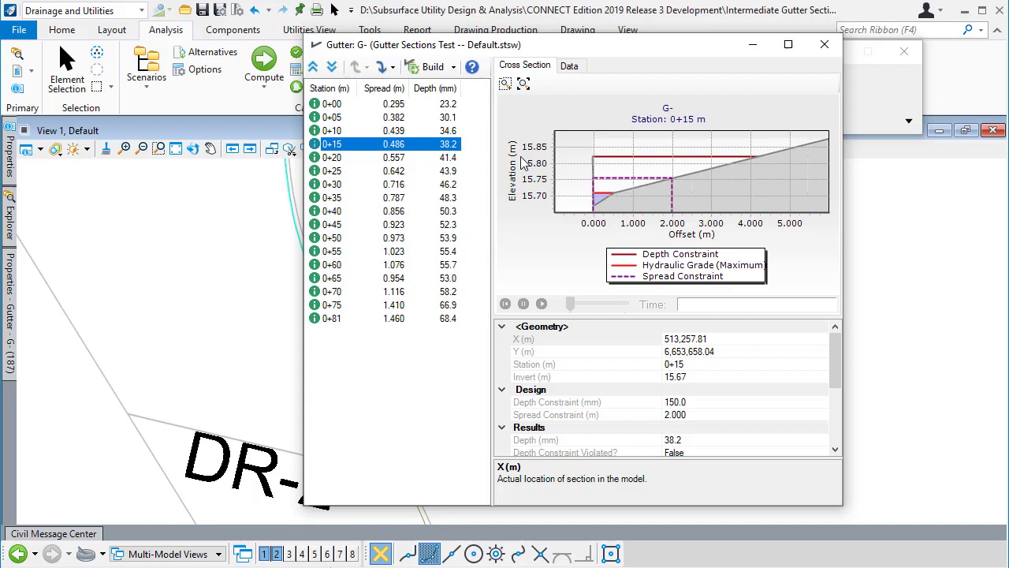
left_click(347, 211)
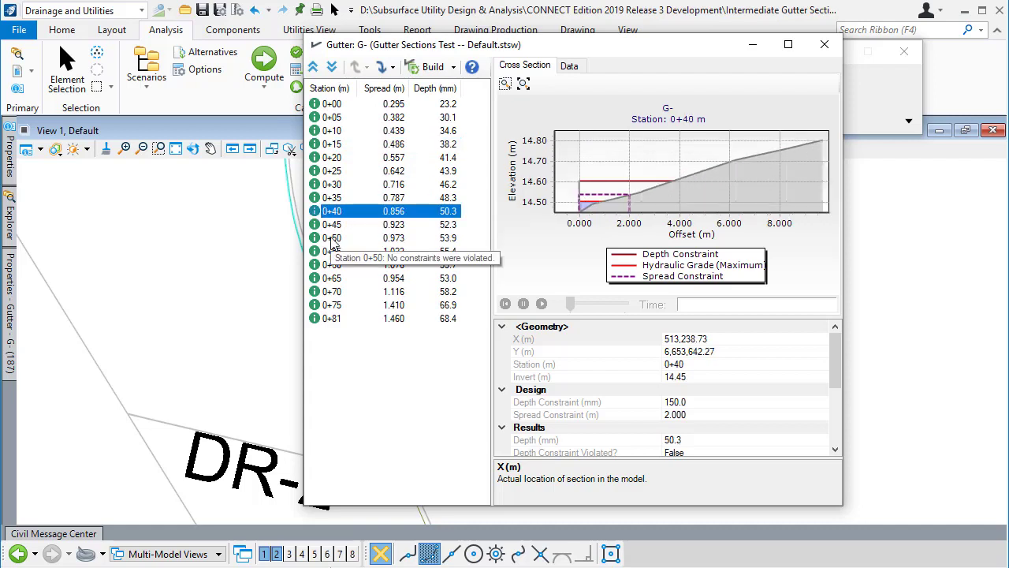
left_click(332, 239)
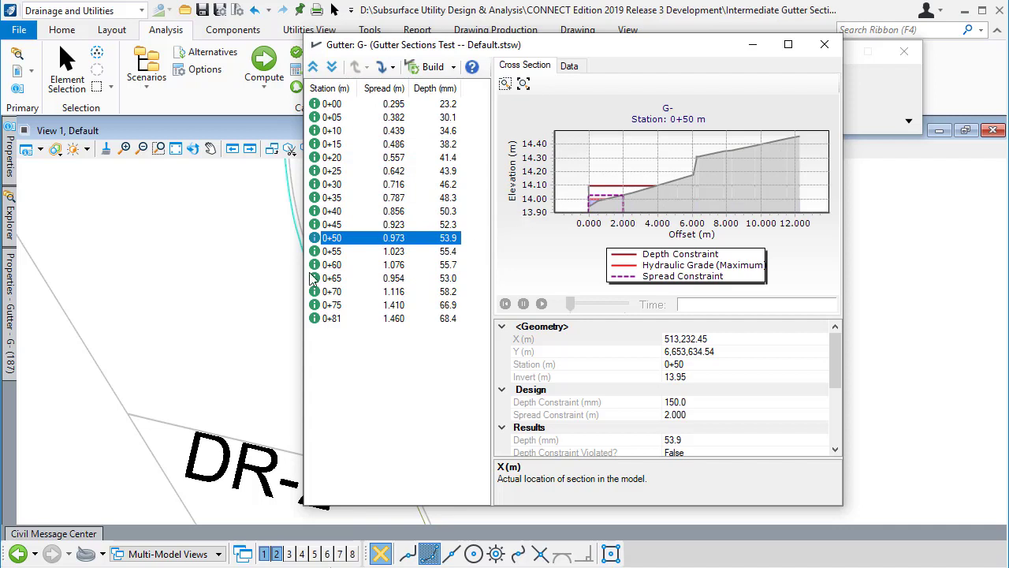
left_click(334, 281)
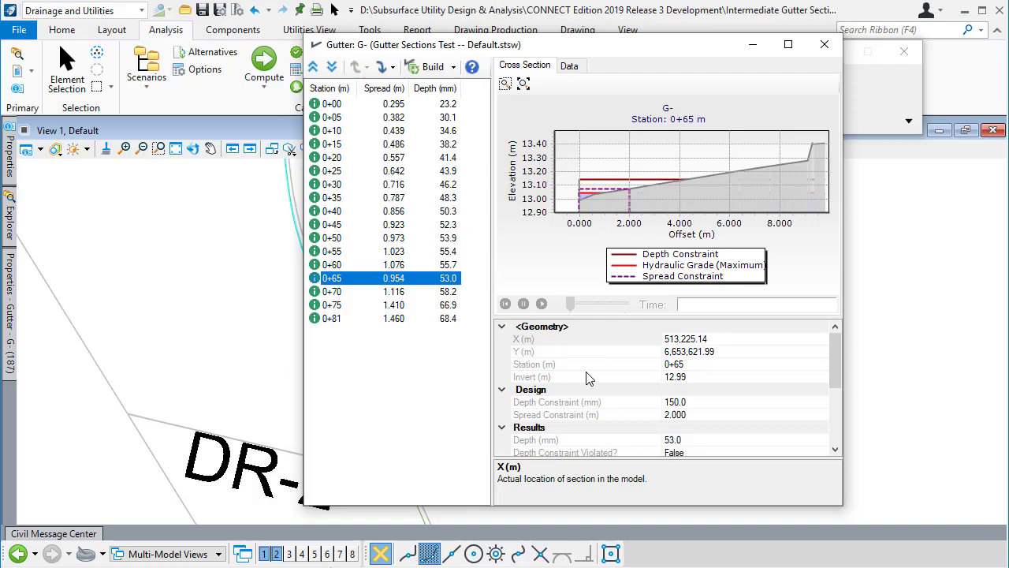
left_click_drag(834, 359, 834, 385)
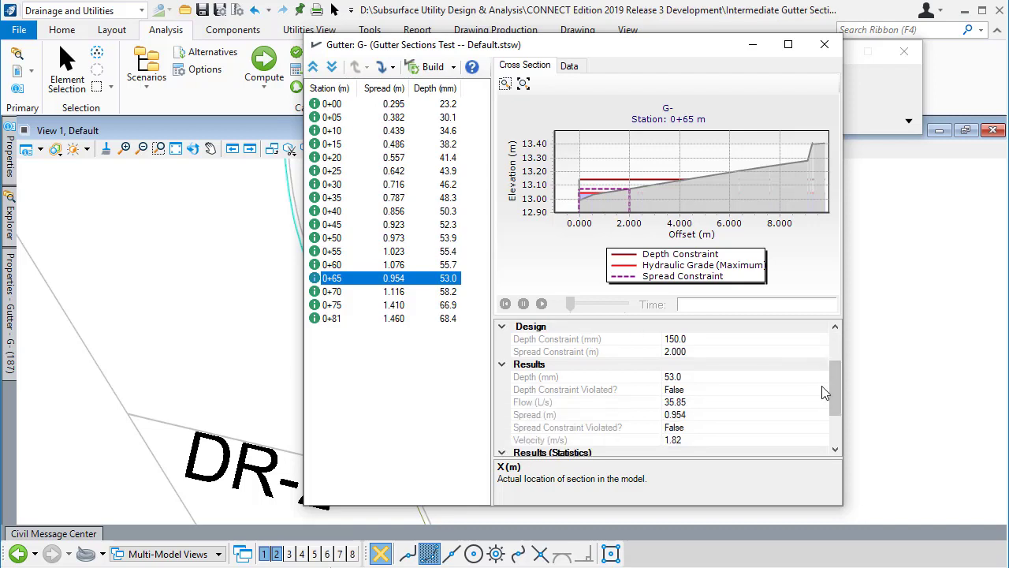
left_click(824, 45)
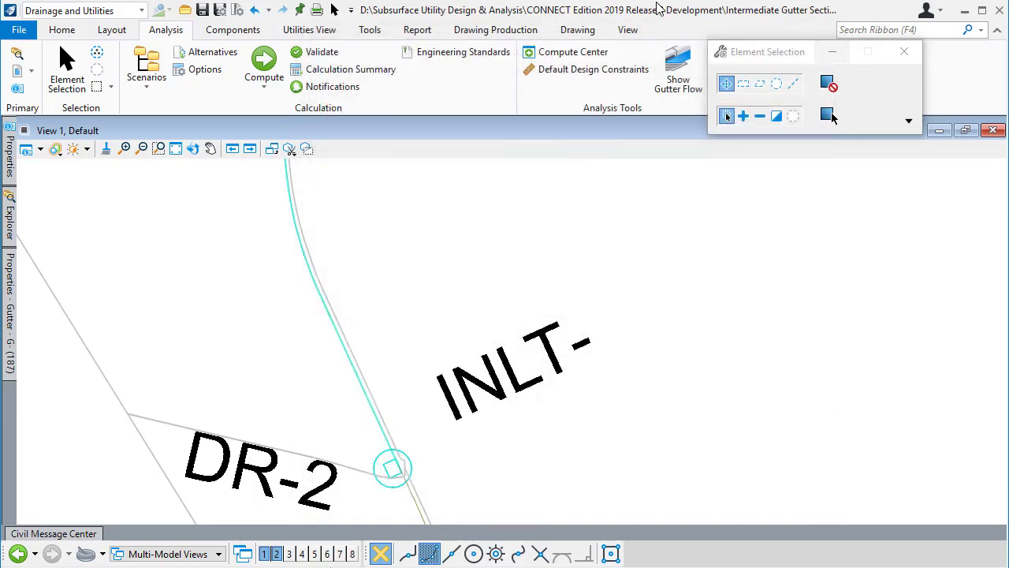
- Review the maximum spread and maximum gutter depth in the default inlet design constraints, and close the constraints
left_click(563, 72)
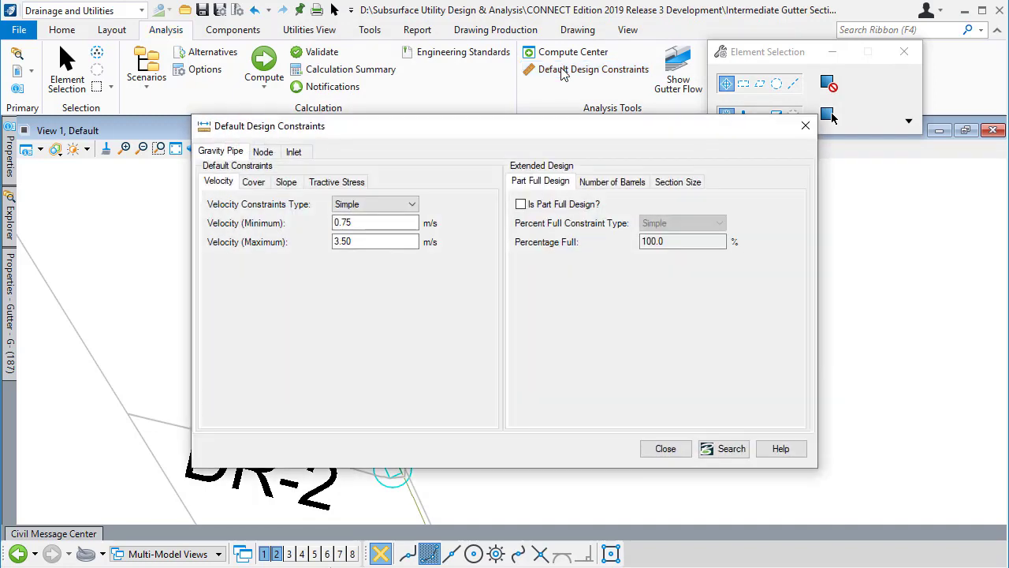
left_click(298, 151)
double_click(363, 181)
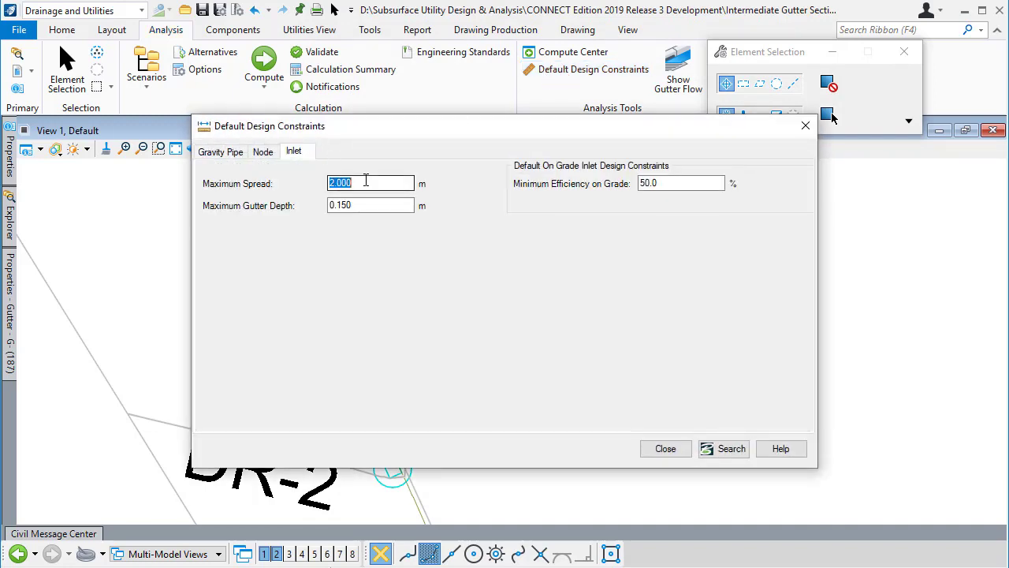
double_click(363, 207)
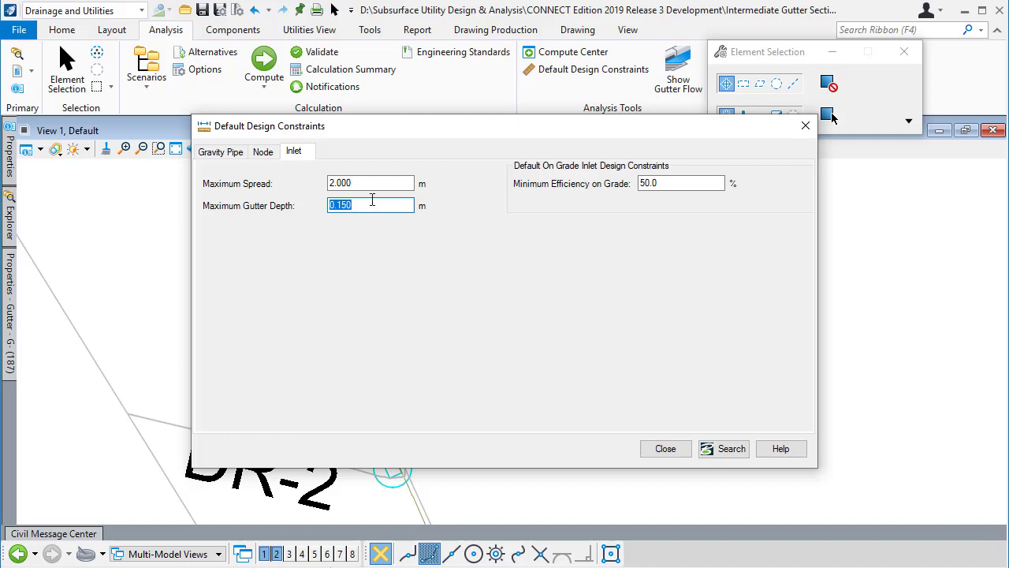
double_click(371, 183)
double_click(370, 204)
left_click(665, 447)
- Open the hydraulic analysis properties of inlet INLT- at the end of the gutter and find its Design section
scroll(360, 333, "down", 2)
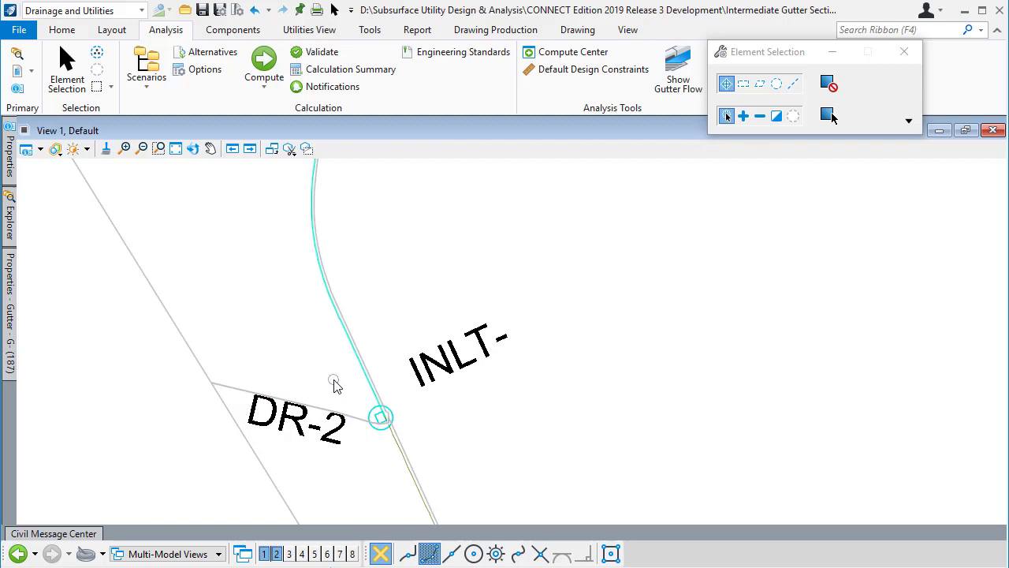
scroll(338, 385, "down", 2)
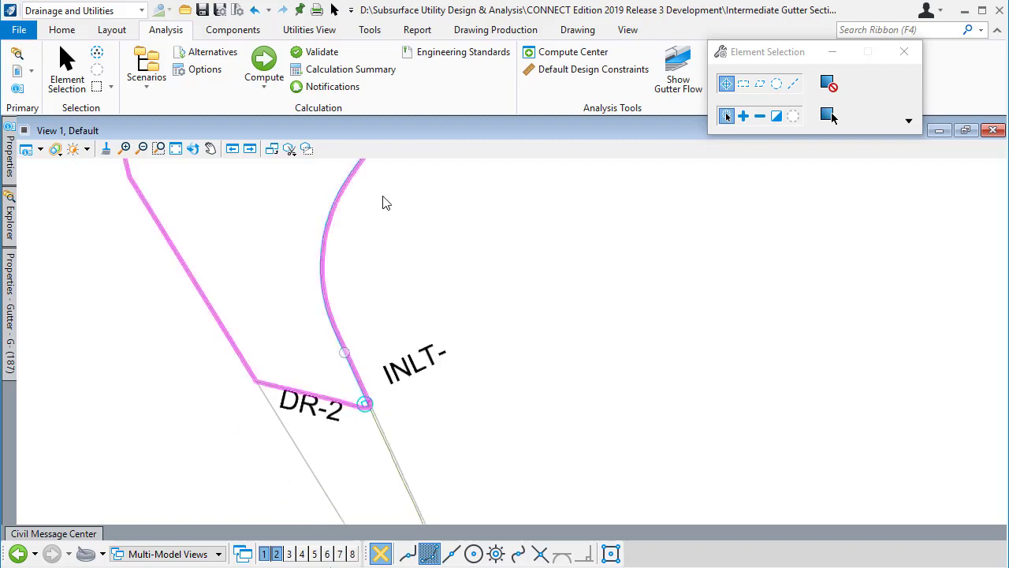
scroll(361, 404, "up", 3)
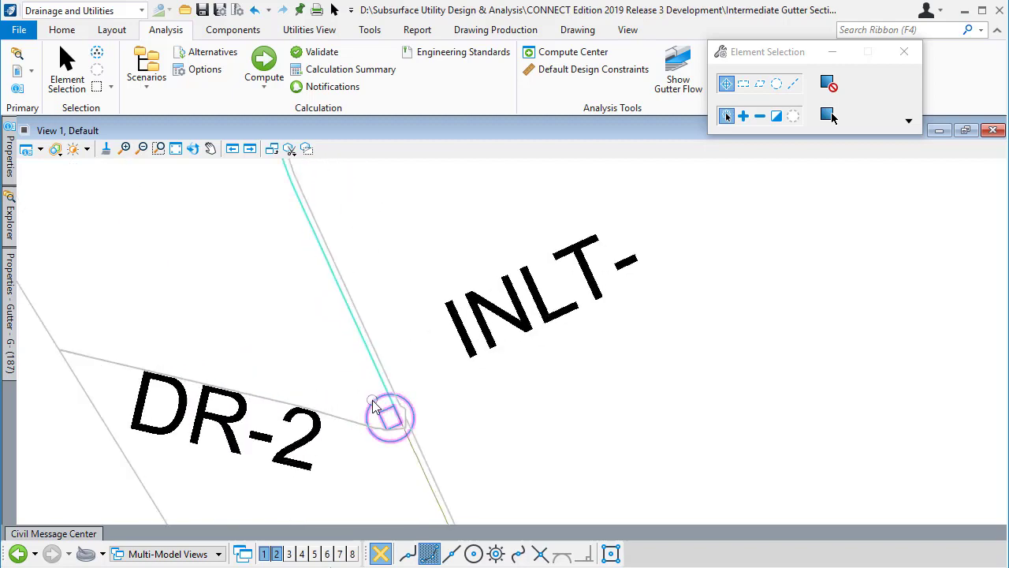
left_click(376, 406)
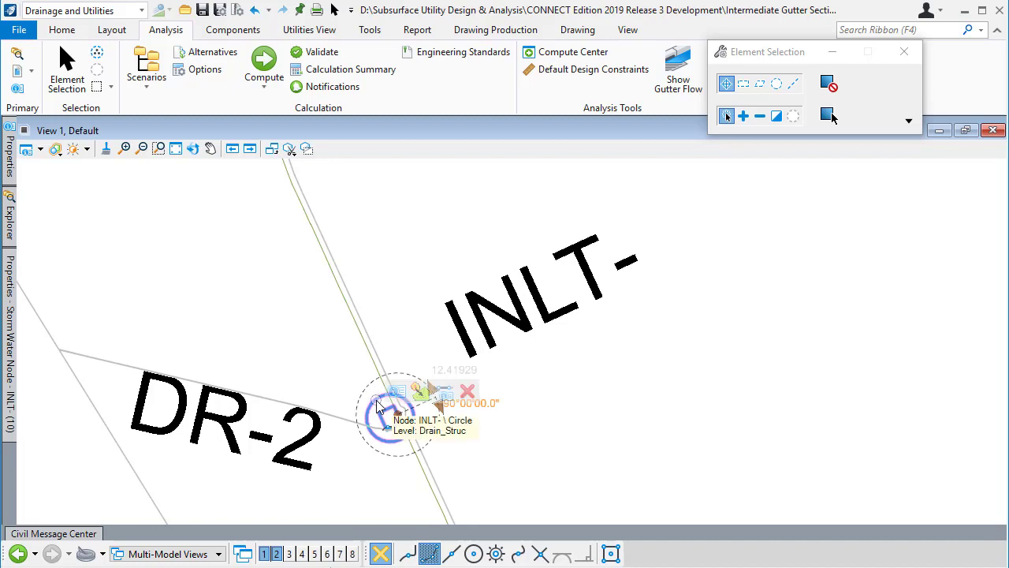
left_click(444, 393)
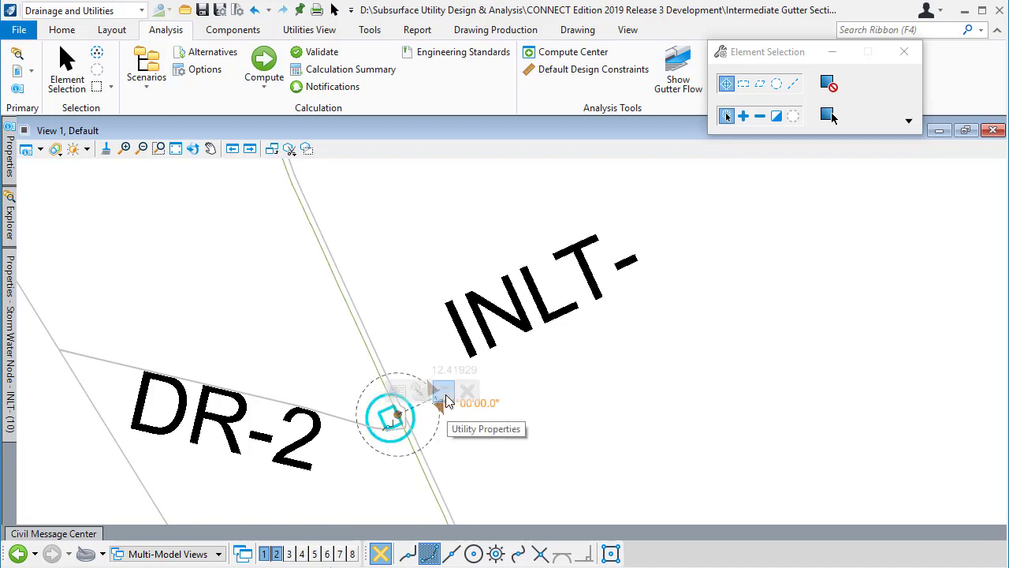
scroll(189, 419, "down", 4)
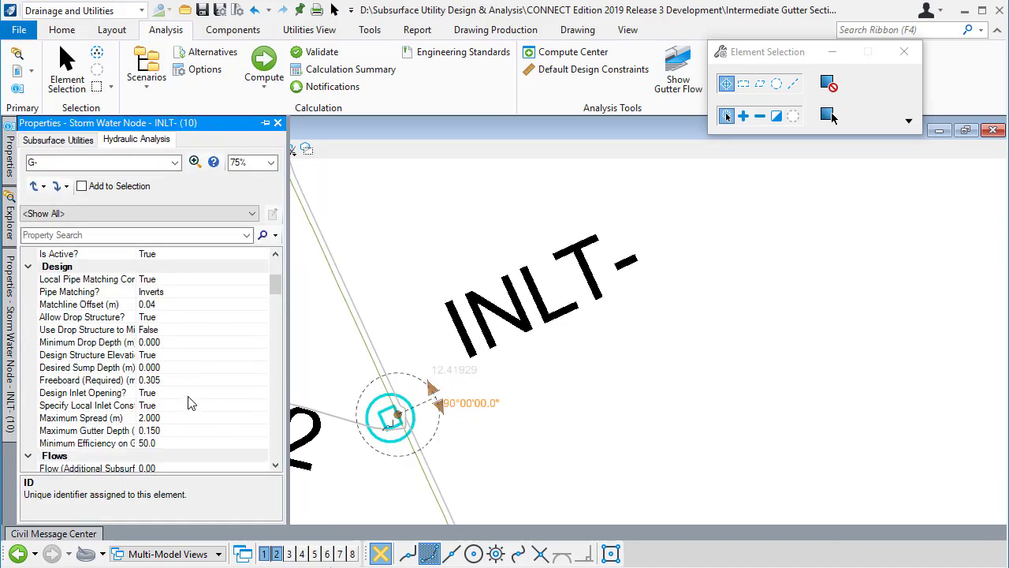
- Set Specify Local Inlet Constraints to False for inlet INLT- and look through its remaining hydraulic properties
left_click(180, 405)
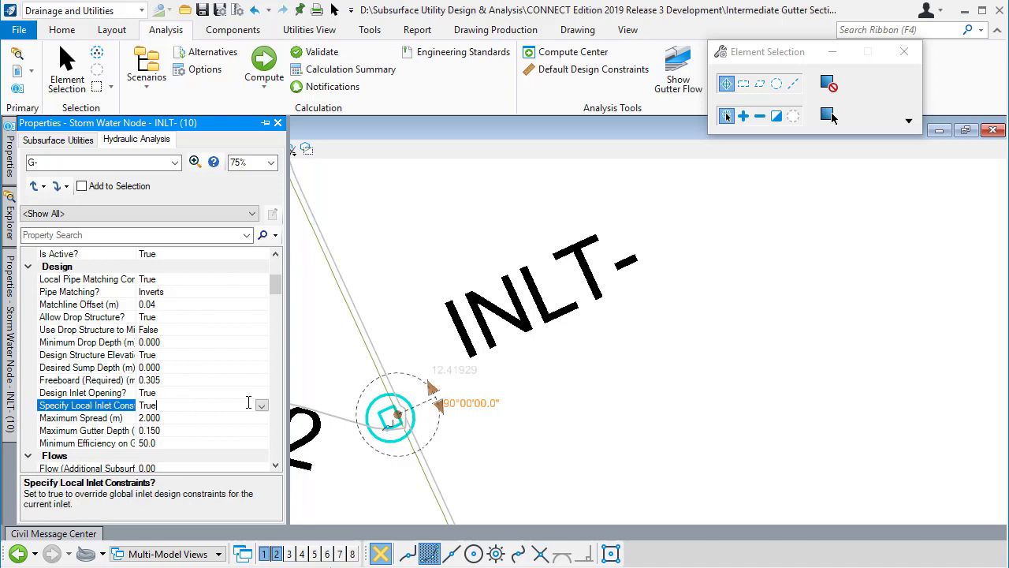
left_click(261, 406)
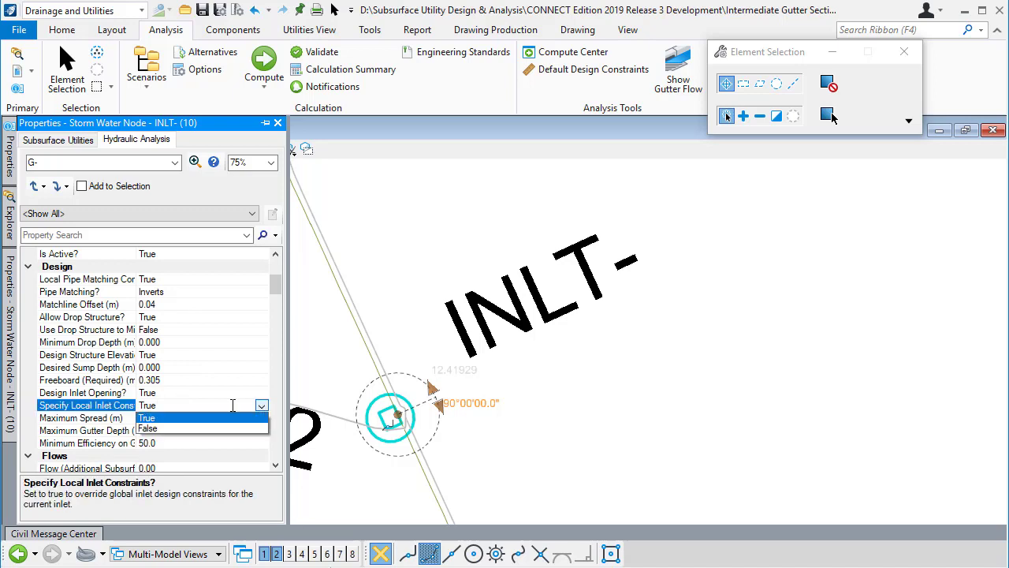
left_click(154, 430)
scroll(174, 416, "down", 3)
scroll(175, 410, "down", 8)
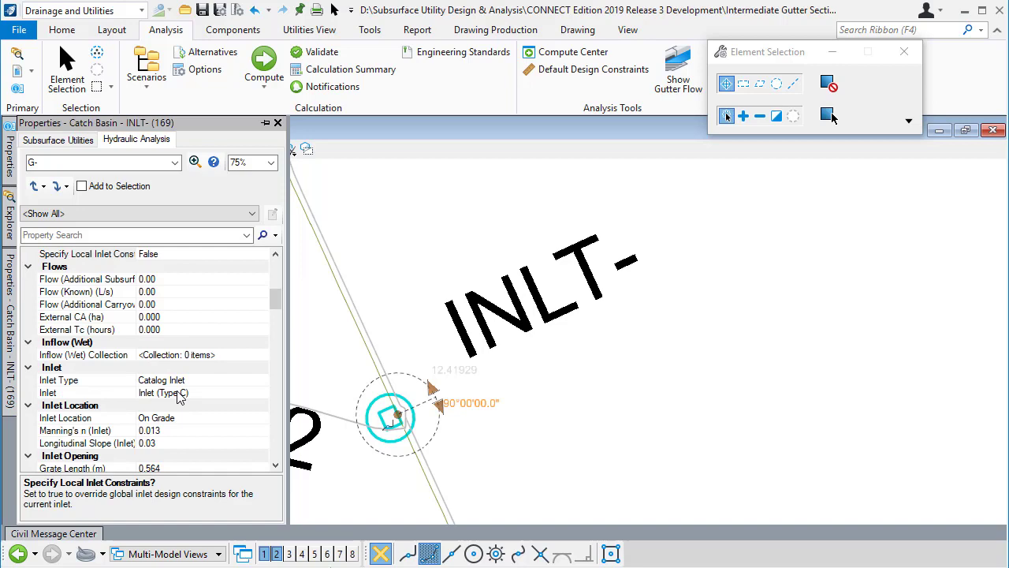
scroll(183, 392, "up", 8)
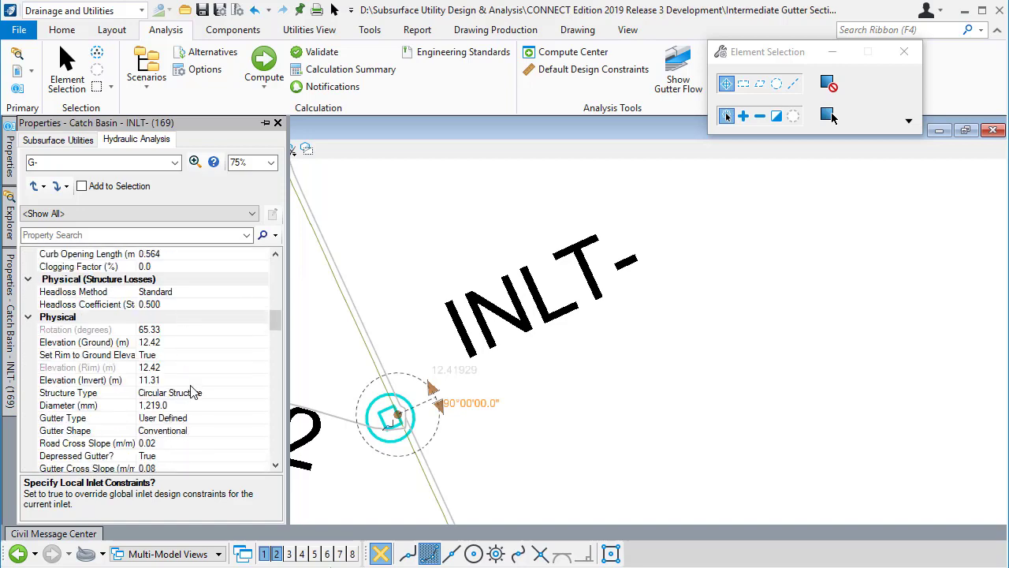
scroll(198, 386, "up", 3)
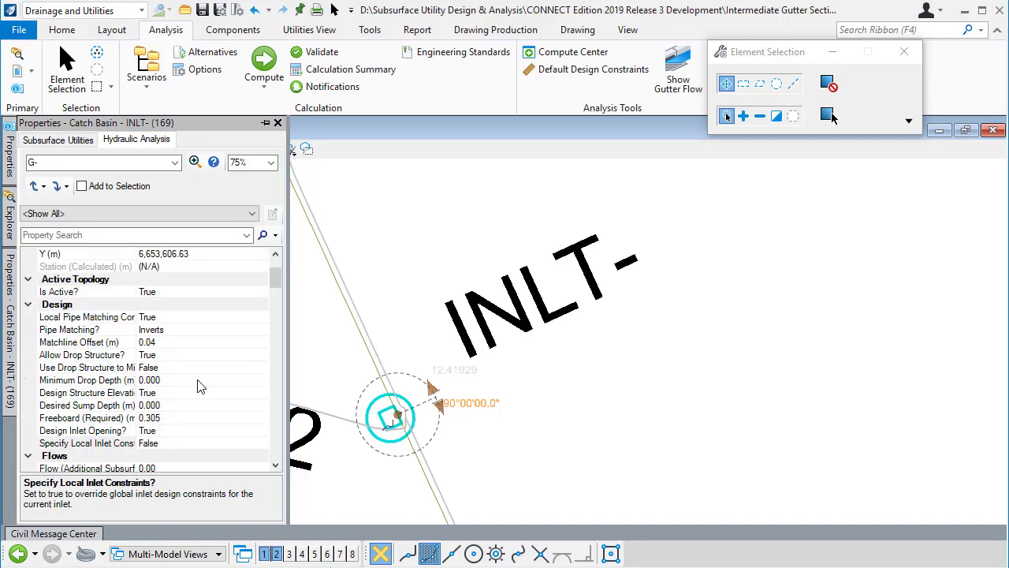
- Enable local inlet constraints for INLT- with a maximum spread of 1 m and a maximum gutter depth of 0.075 m
left_click(186, 419)
type("1")
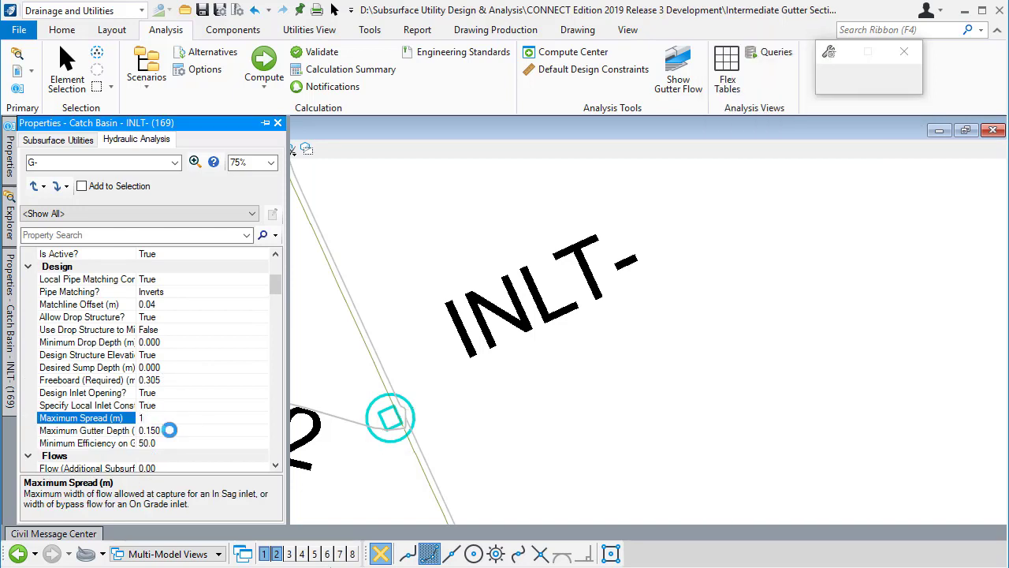
left_click(176, 429)
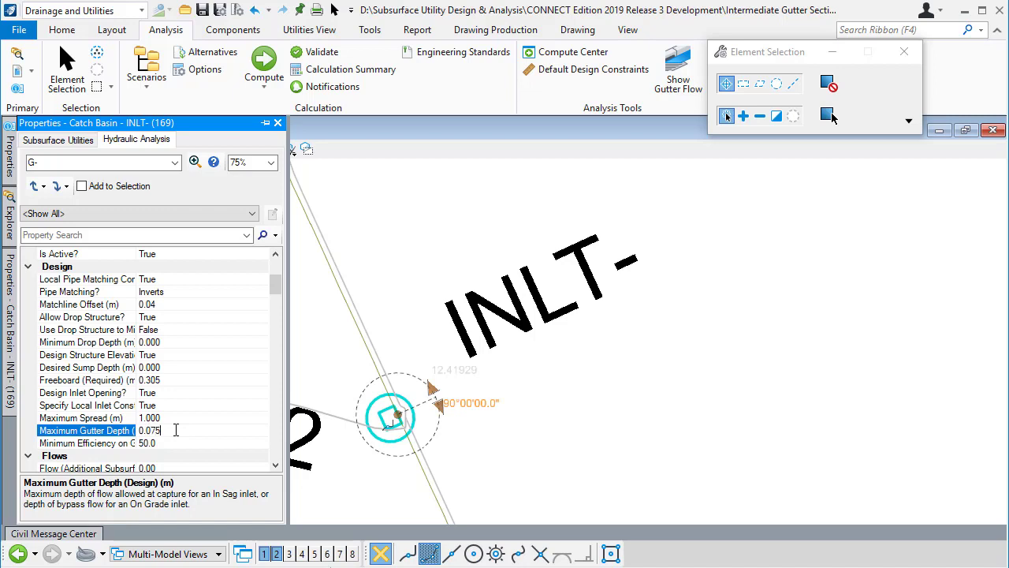
key("Return")
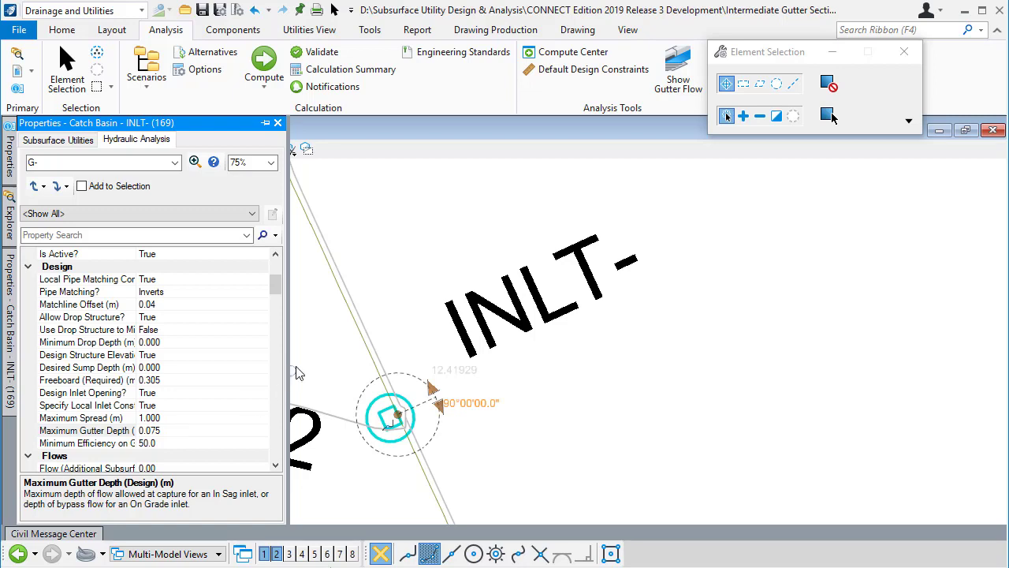
- Draw the gutter flow with the Spread Width Polygon feature definition, compute the Base Analysis scenario and close its summary
left_click(318, 354)
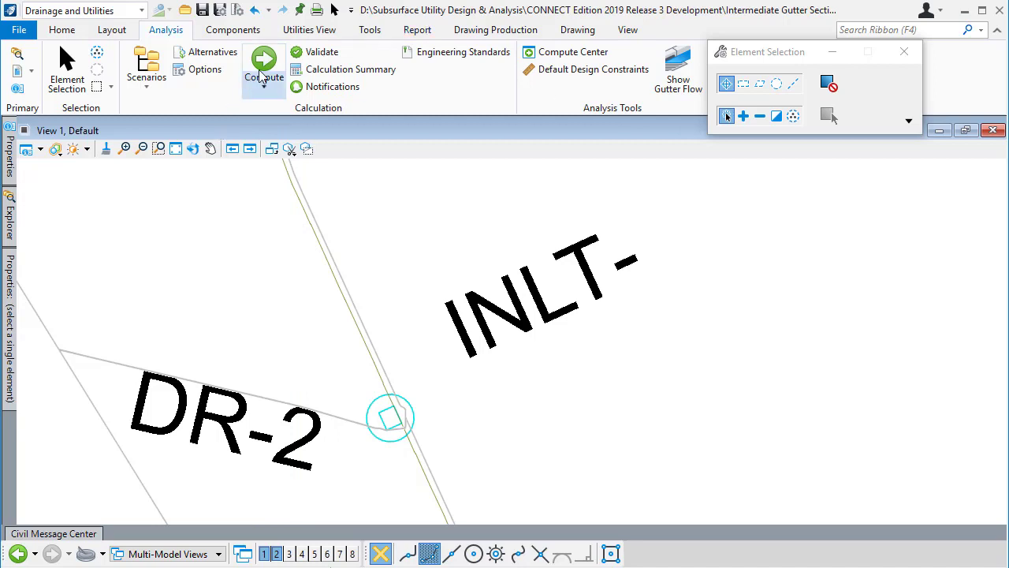
left_click(681, 68)
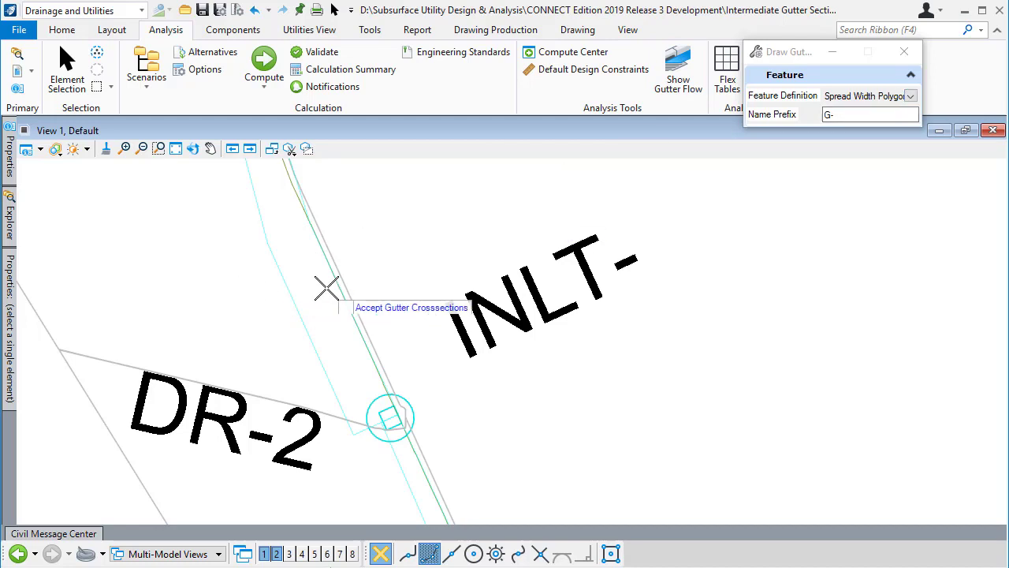
left_click(208, 292)
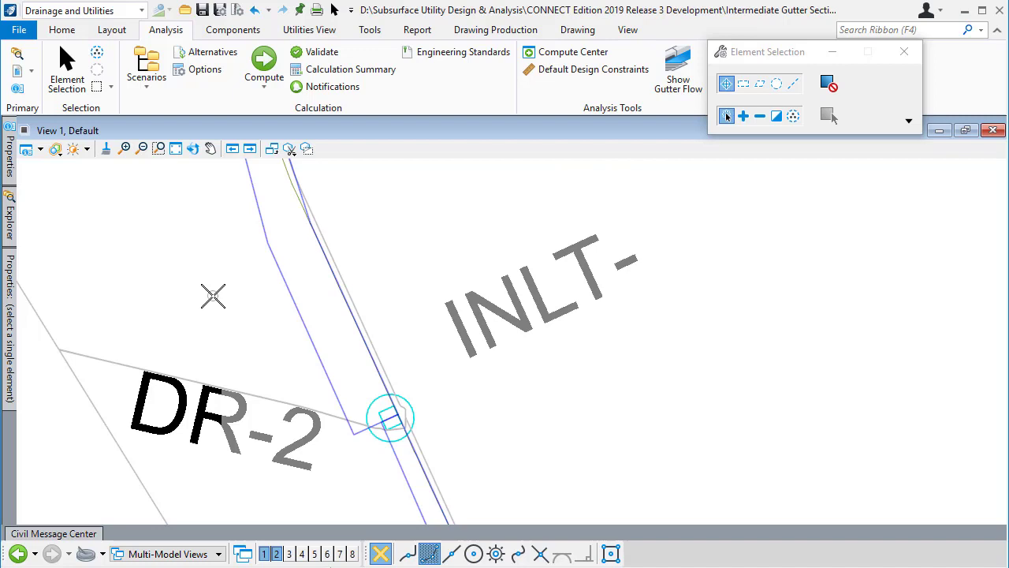
left_click(264, 64)
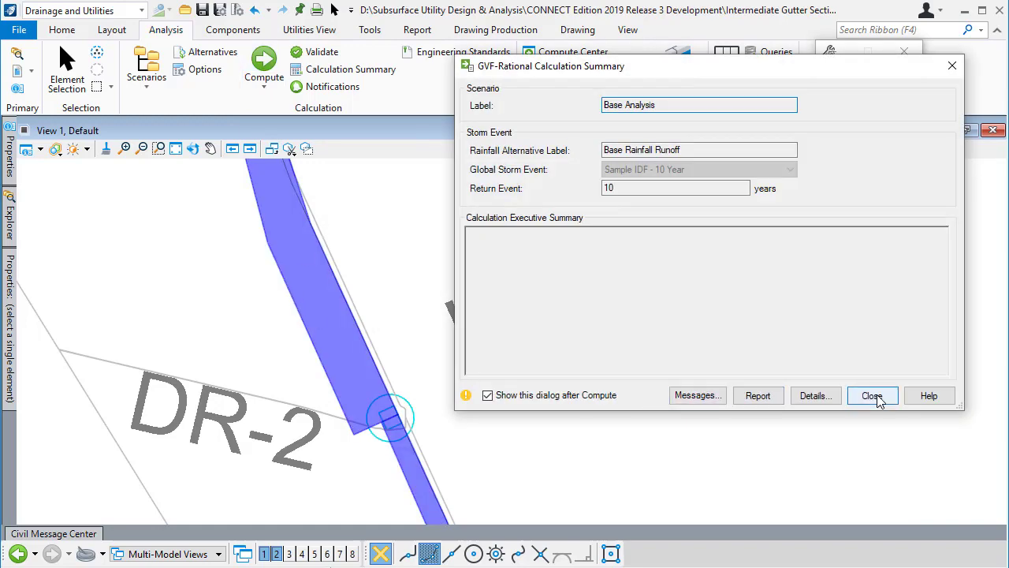
left_click(877, 396)
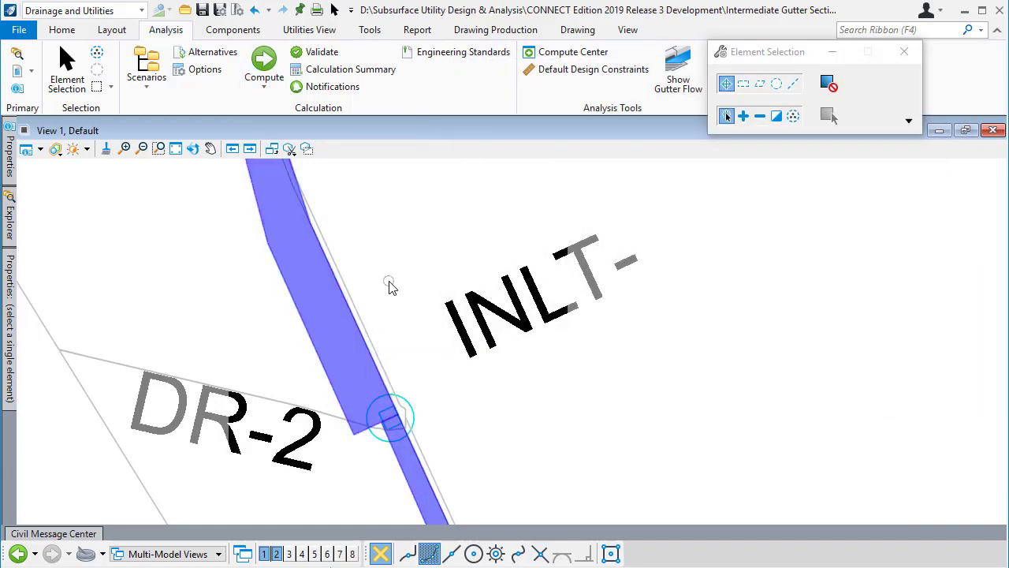
- Open the Gutter Sections of the gutter between INLT-2 and INLT- and examine stations 0+55, 0+65 and 0+70 against the constraints
left_click(355, 323)
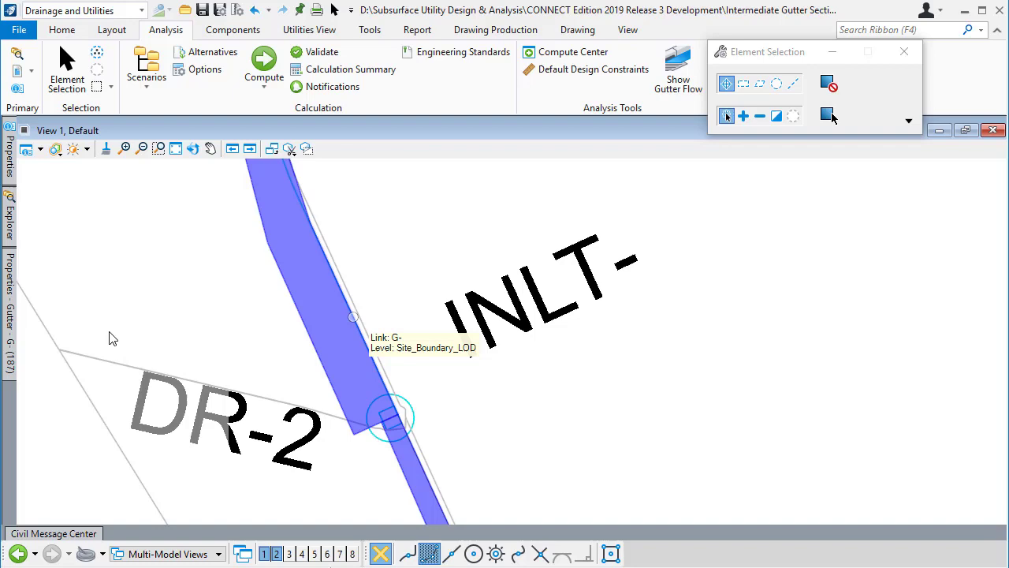
mouse_move(11, 338)
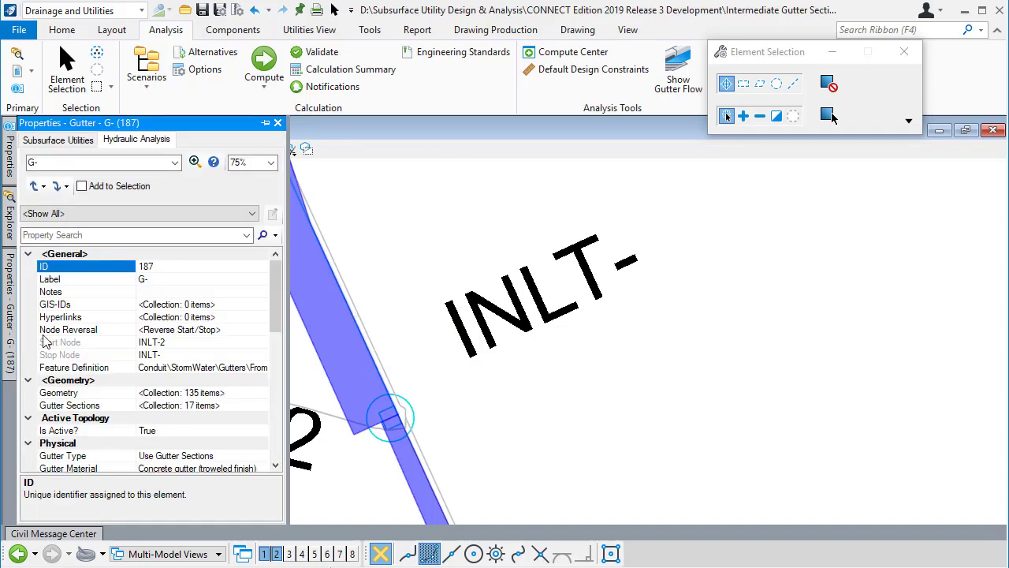
left_click(245, 406)
left_click(261, 406)
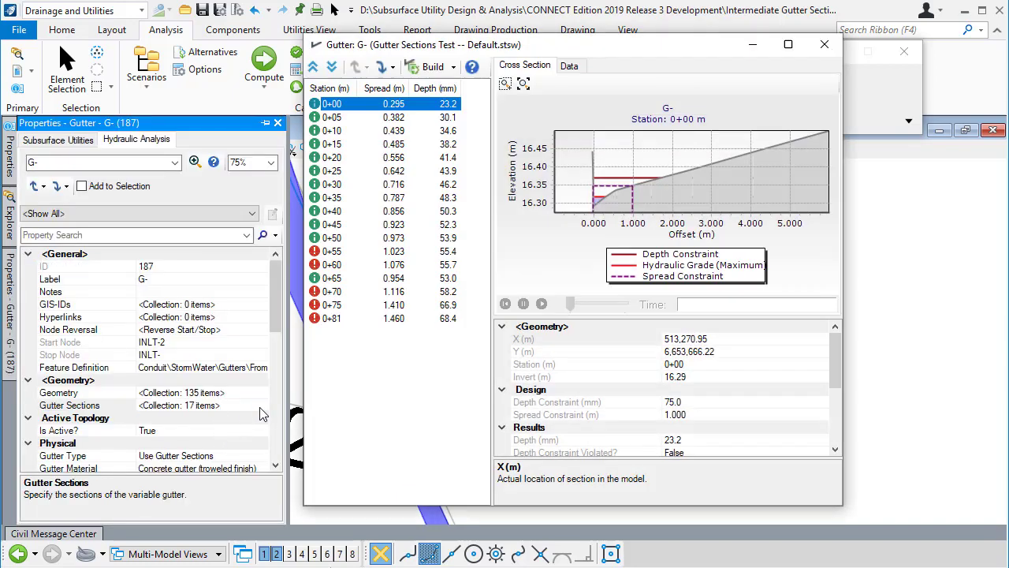
left_click(335, 251)
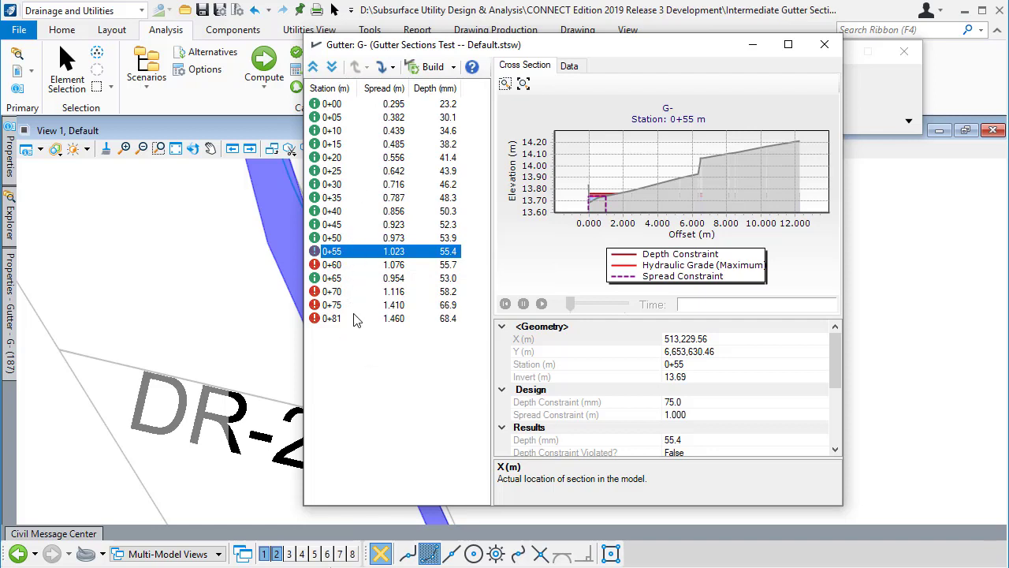
left_click(338, 284)
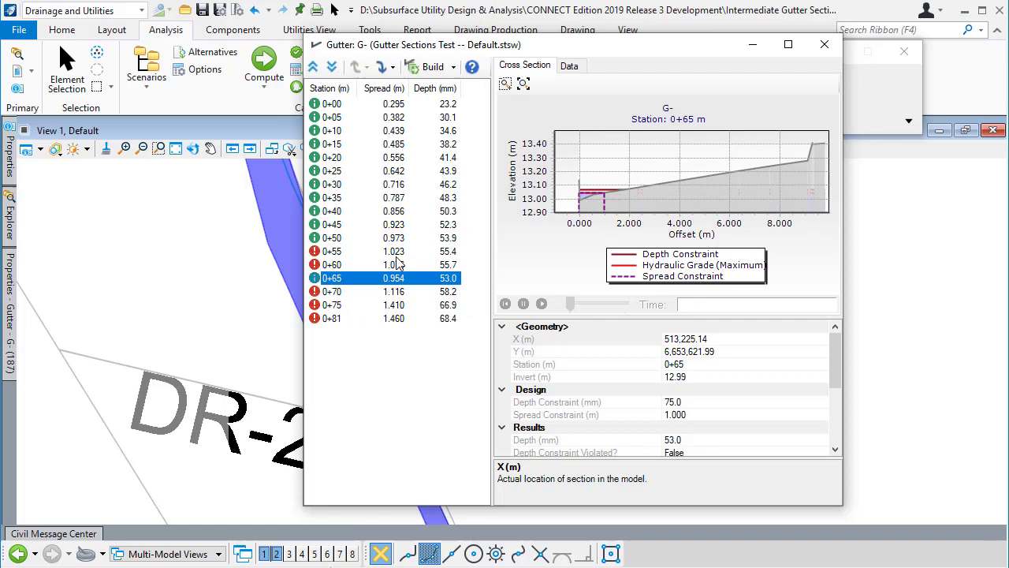
left_click(337, 293)
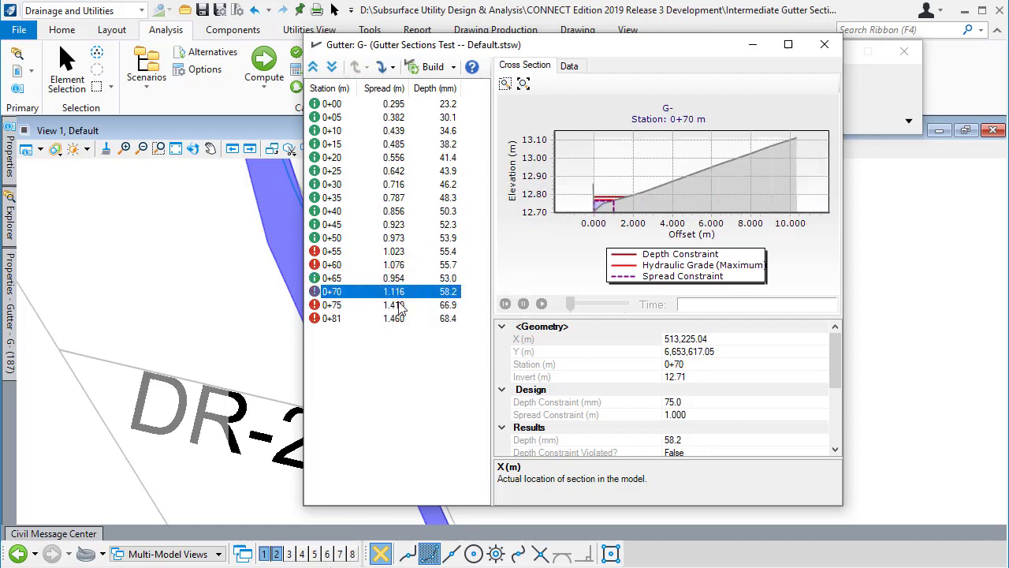